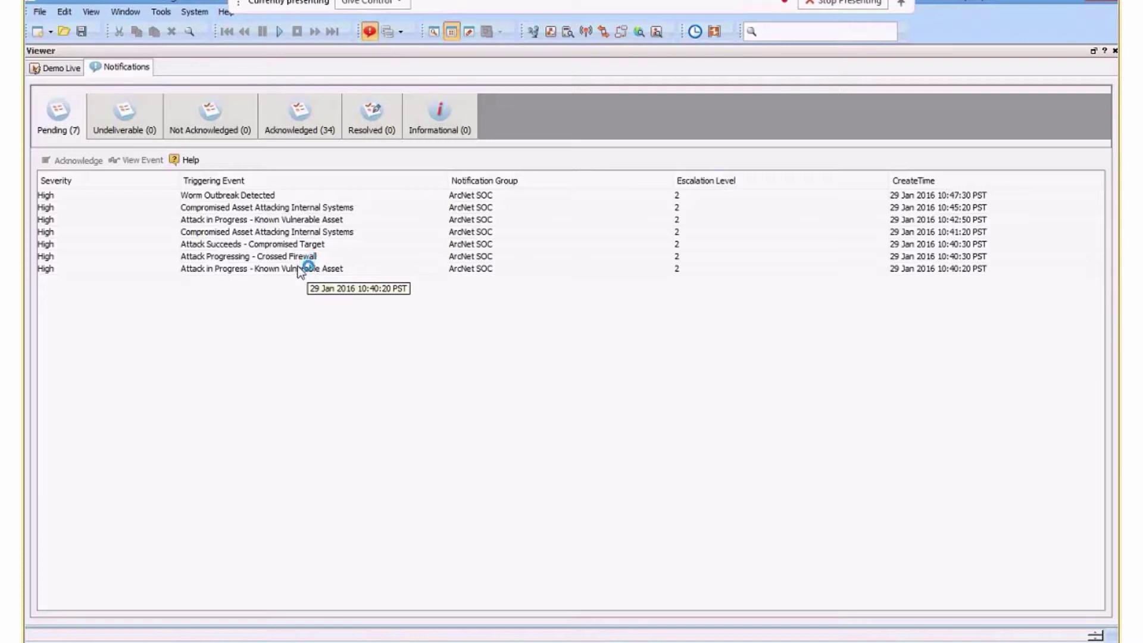
- Open the Attack in Progress notification's event and inspect its 'WEB-IIS *.idc attempt' base event
{"action": "double_click", "coordinate": [251, 267]}
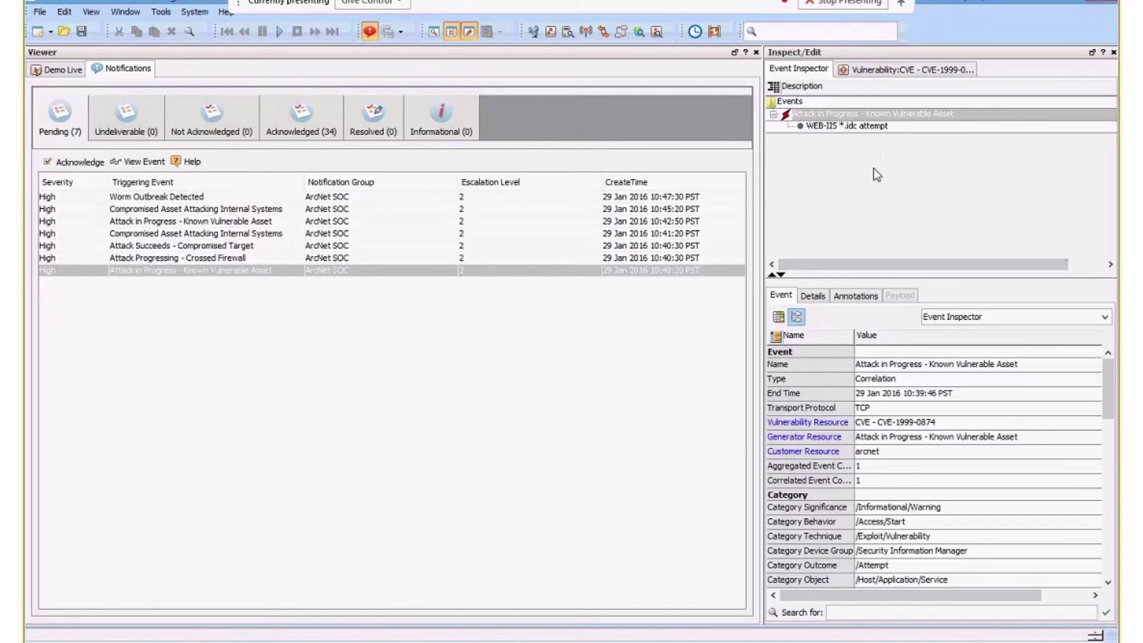
{"action": "left_click", "coordinate": [902, 128]}
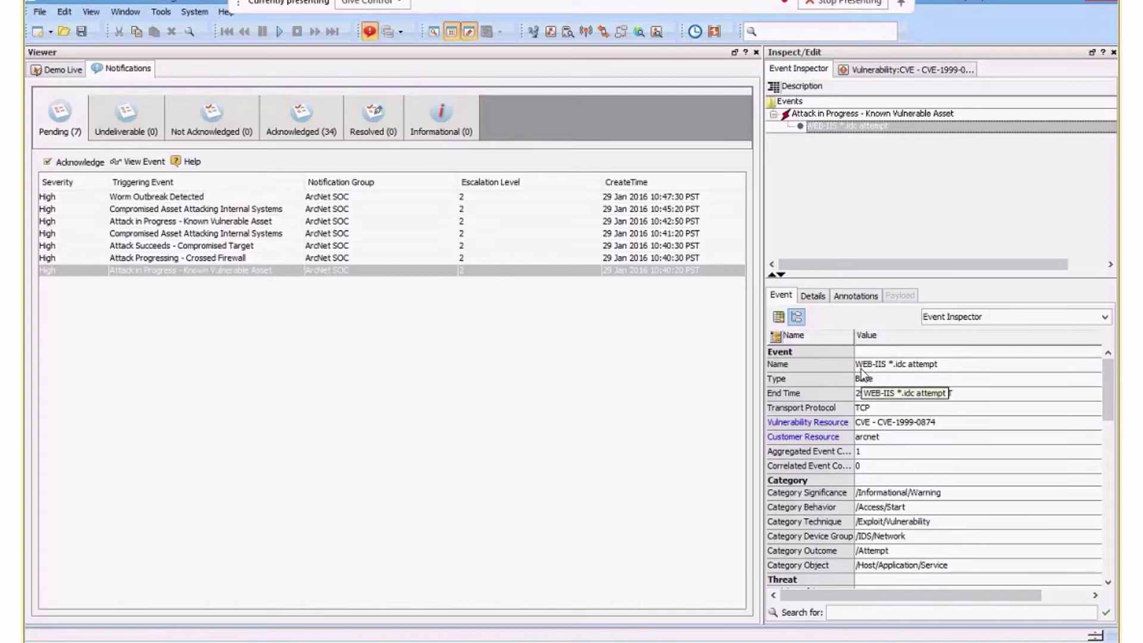
- Show the base event's Business Impact in the Vulnerability Pages, highlighting the Revenue Generation role
{"action": "left_click", "coordinate": [812, 298]}
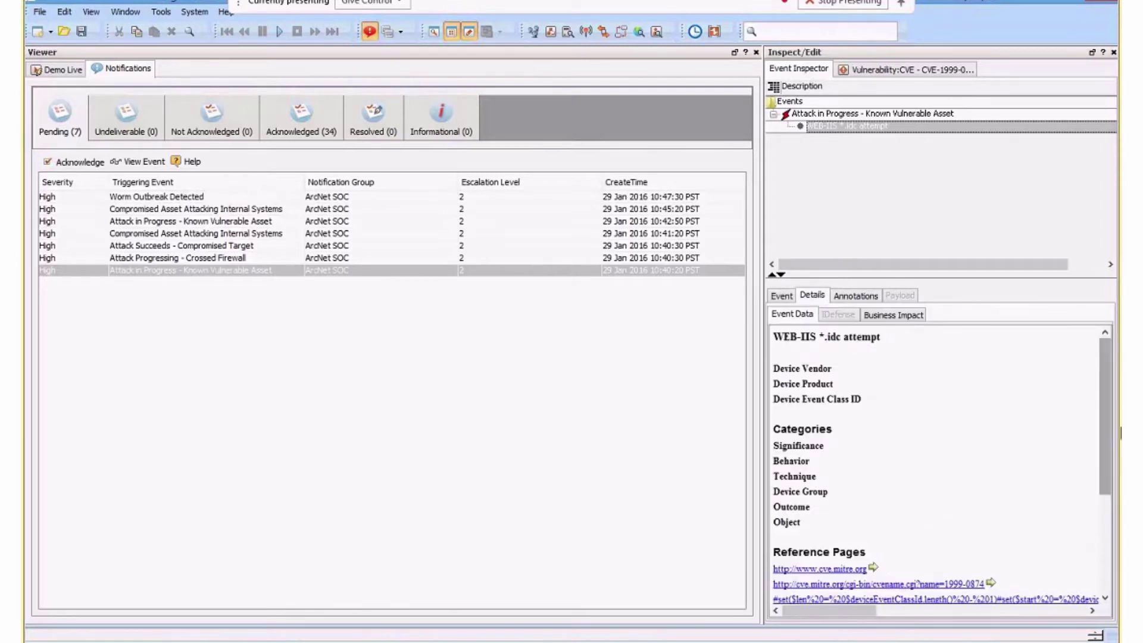
{"action": "left_click_drag", "start_coordinate": [1106, 388], "coordinate": [1096, 503]}
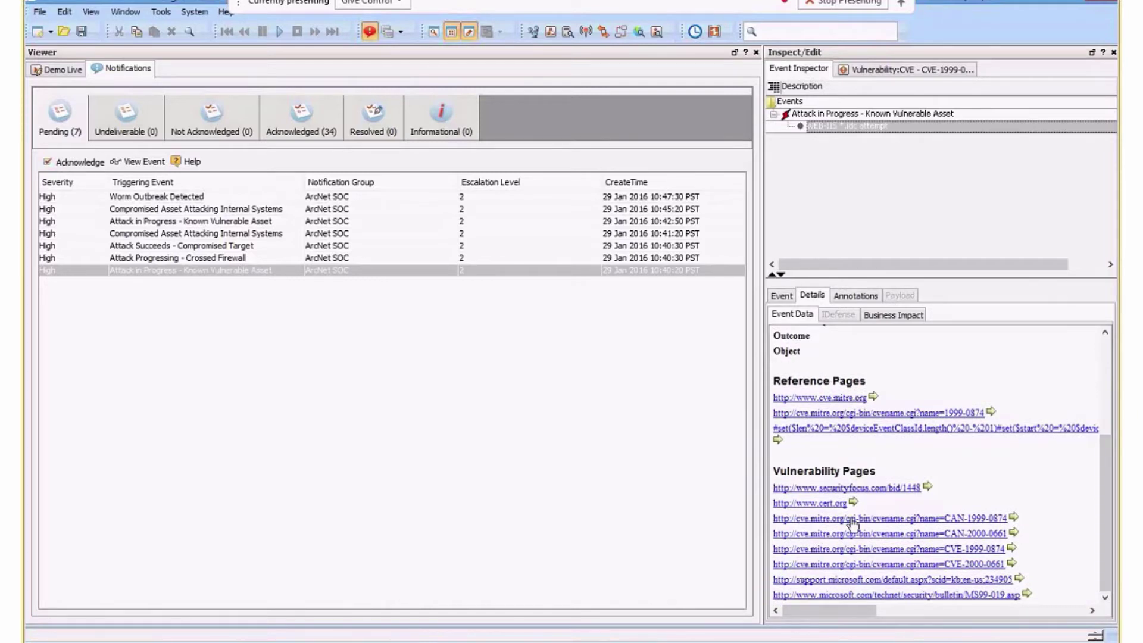
{"action": "left_click", "coordinate": [884, 320]}
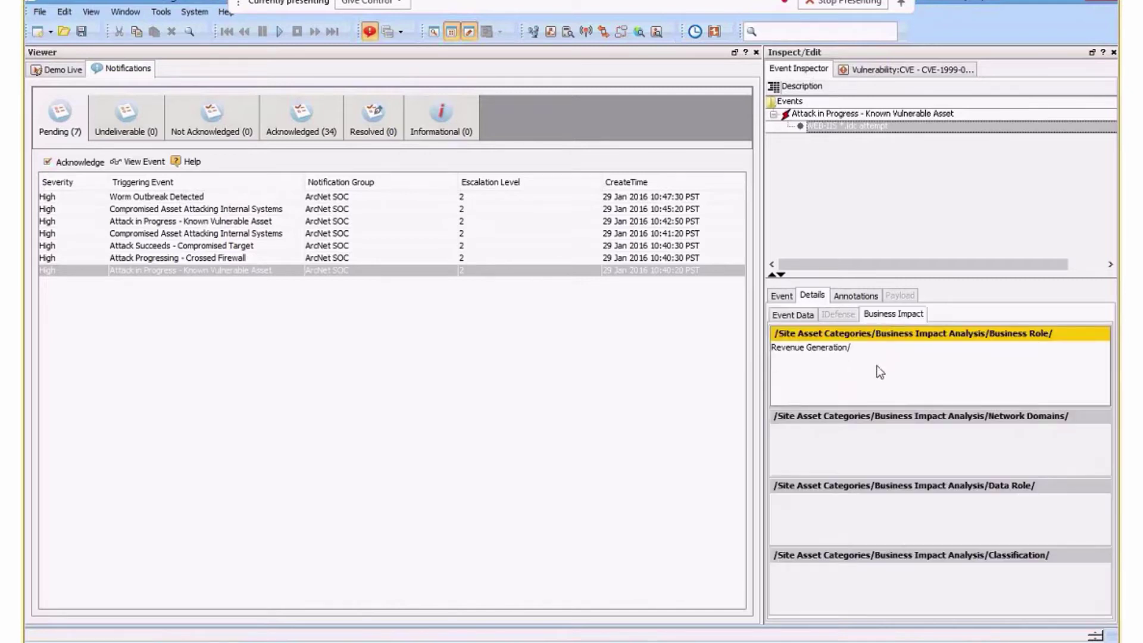
{"action": "left_click", "coordinate": [849, 352]}
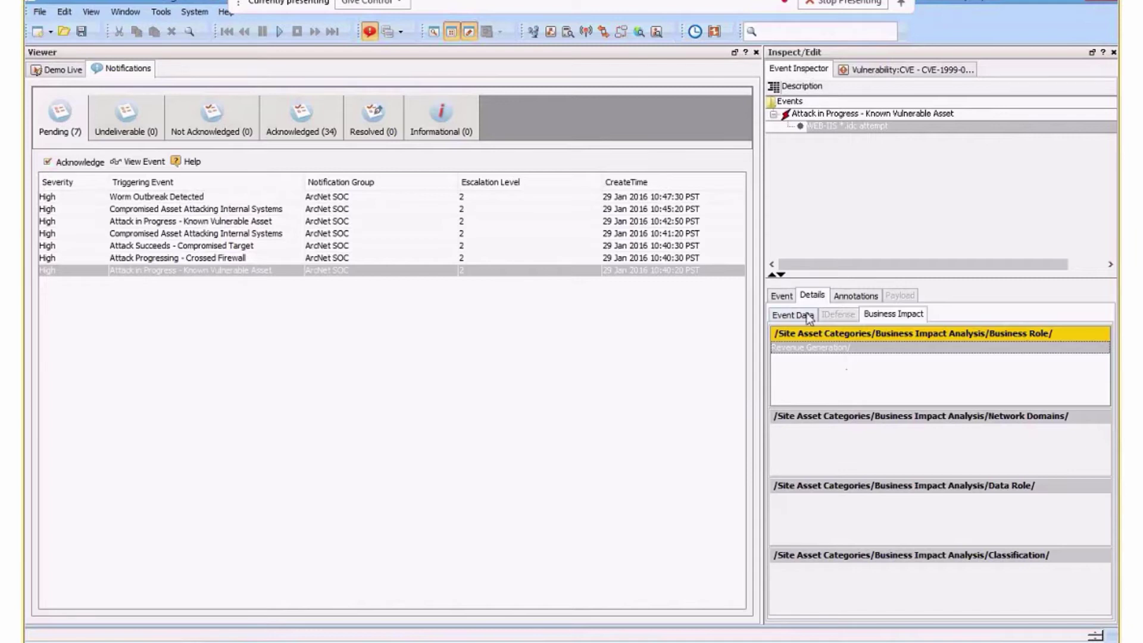
- Open the CVE-1999-0874 record, review its vulnerable assets and attributes, then return to the inspector
{"action": "left_click", "coordinate": [781, 296]}
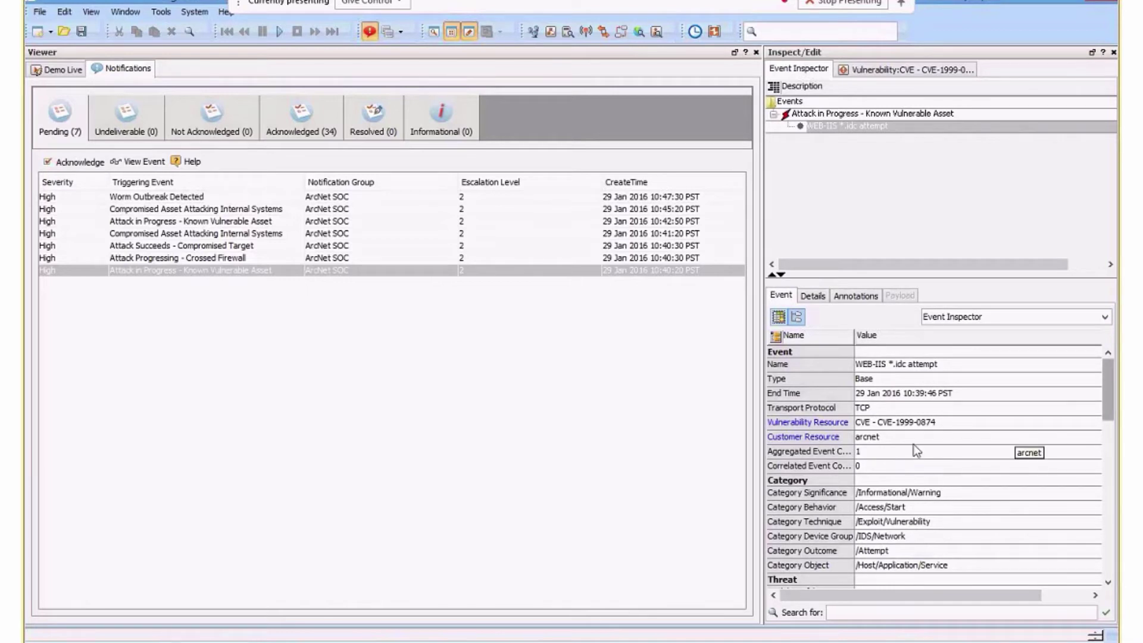
{"action": "left_click", "coordinate": [820, 422]}
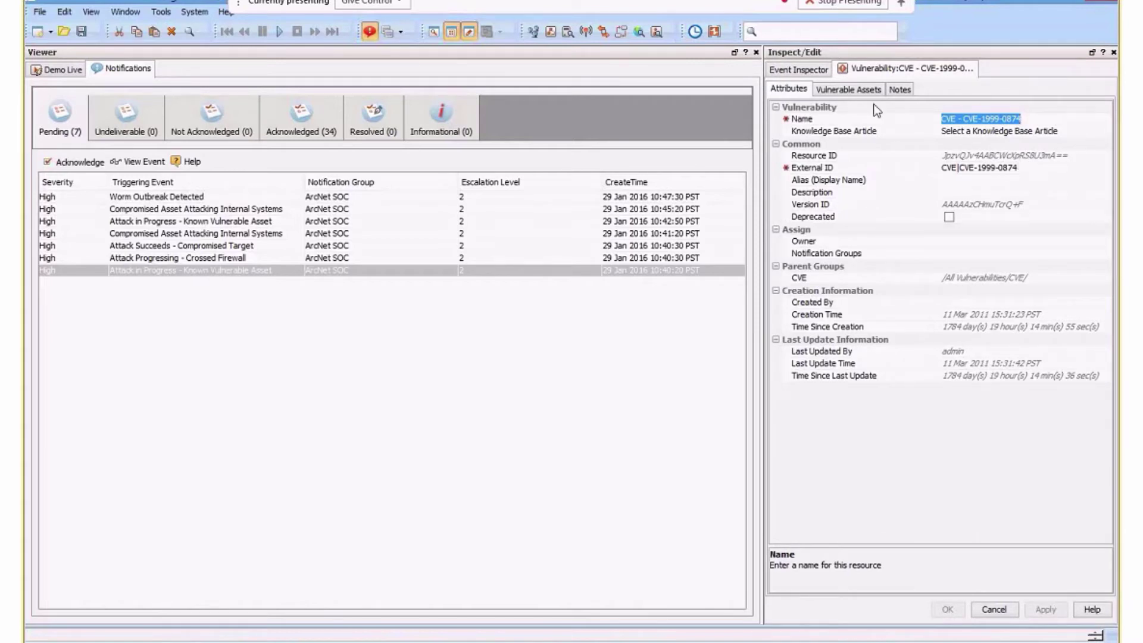
{"action": "left_click", "coordinate": [858, 90]}
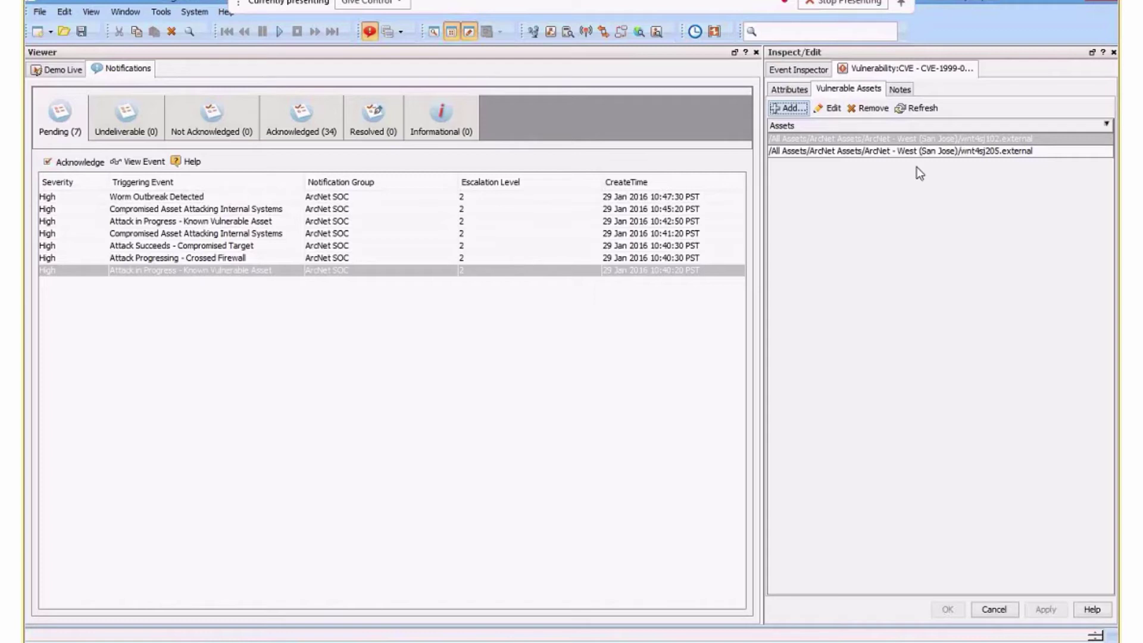
{"action": "left_click", "coordinate": [878, 80]}
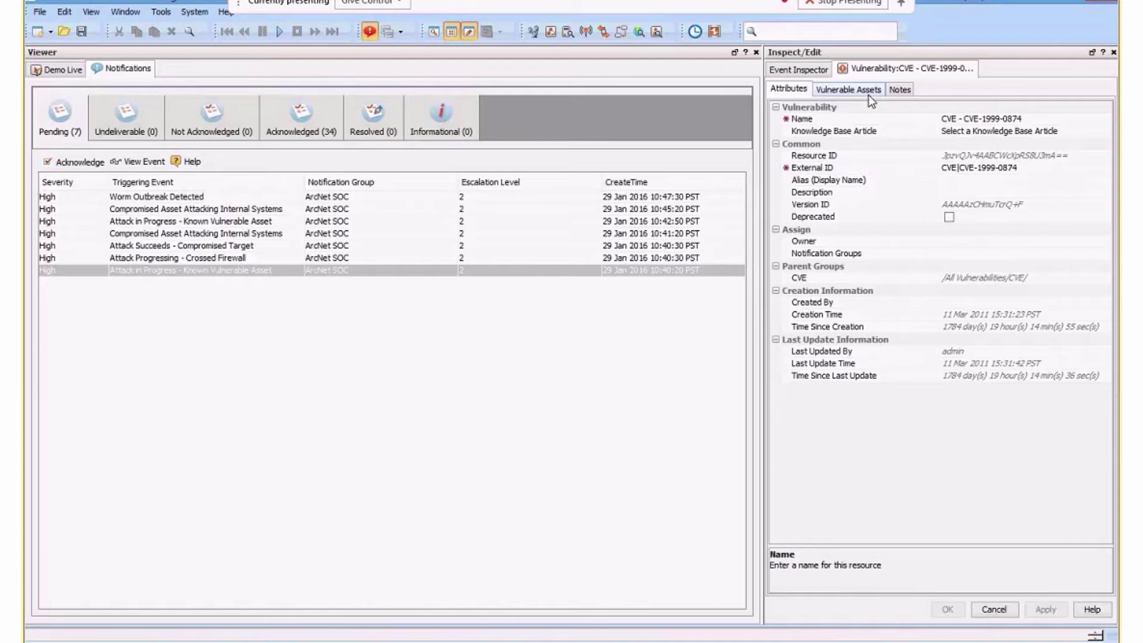
{"action": "left_click", "coordinate": [812, 70]}
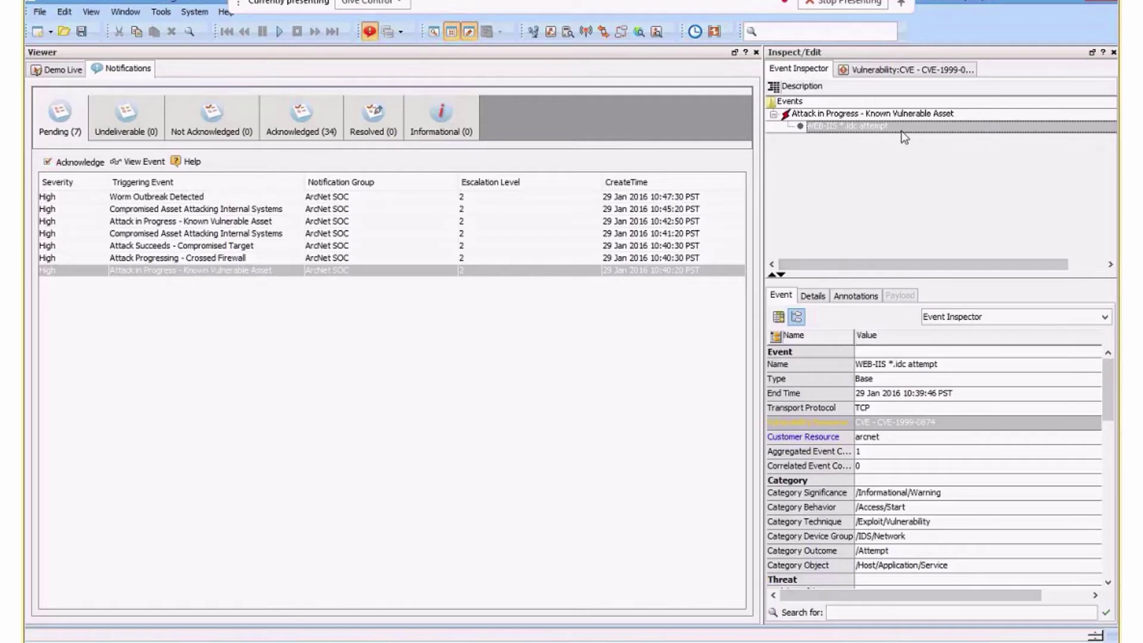
- Open targeted asset wnt4sj102.external from the correlation event and review its categories and vulnerabilities
{"action": "scroll", "coordinate": [903, 518], "scroll_direction": "down", "scroll_amount": 3}
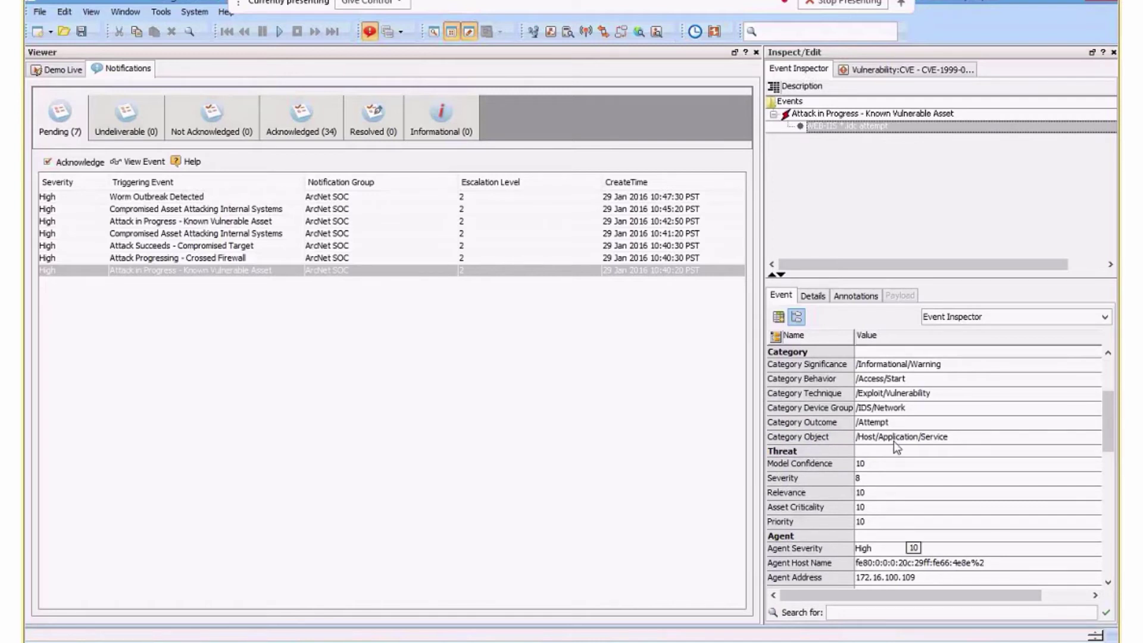
{"action": "left_click", "coordinate": [811, 113]}
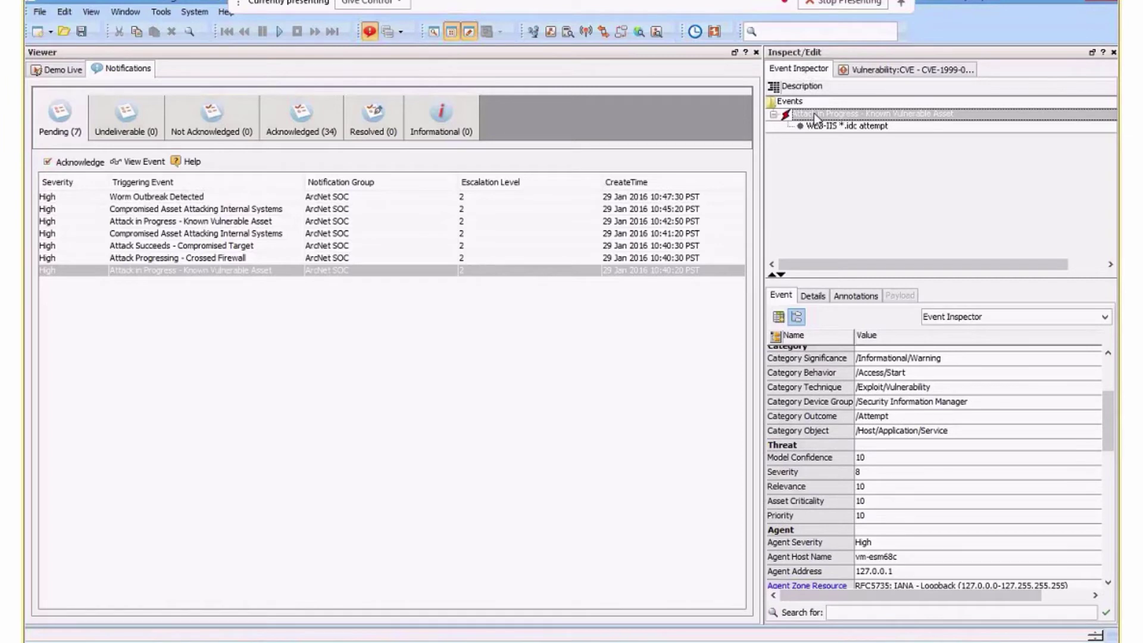
{"action": "right_click", "coordinate": [815, 113]}
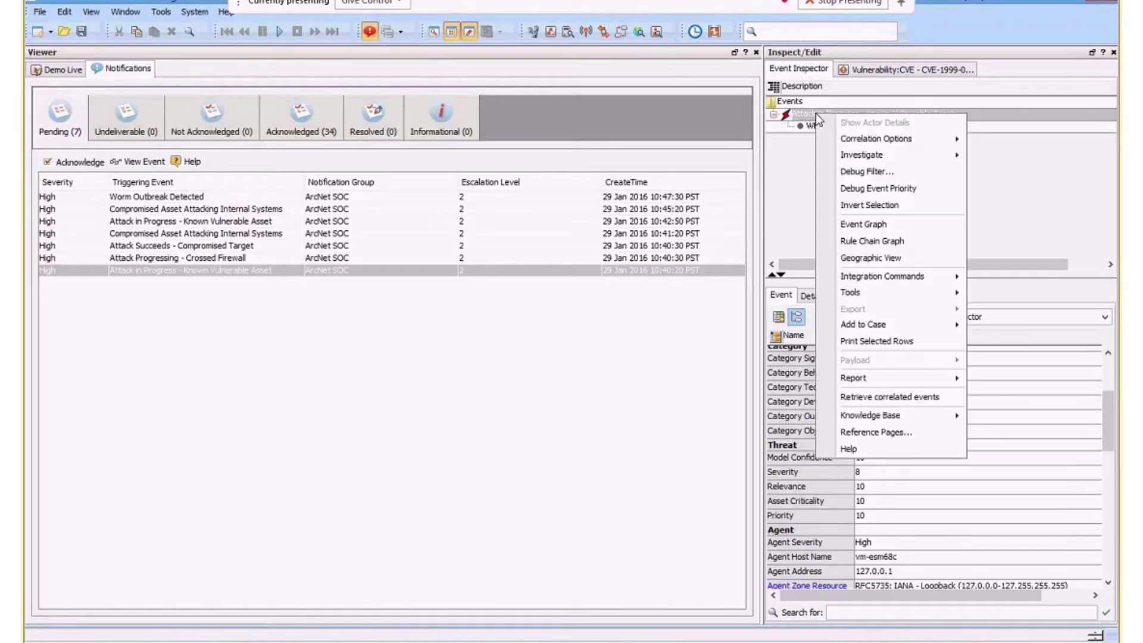
{"action": "mouse_move", "coordinate": [868, 162]}
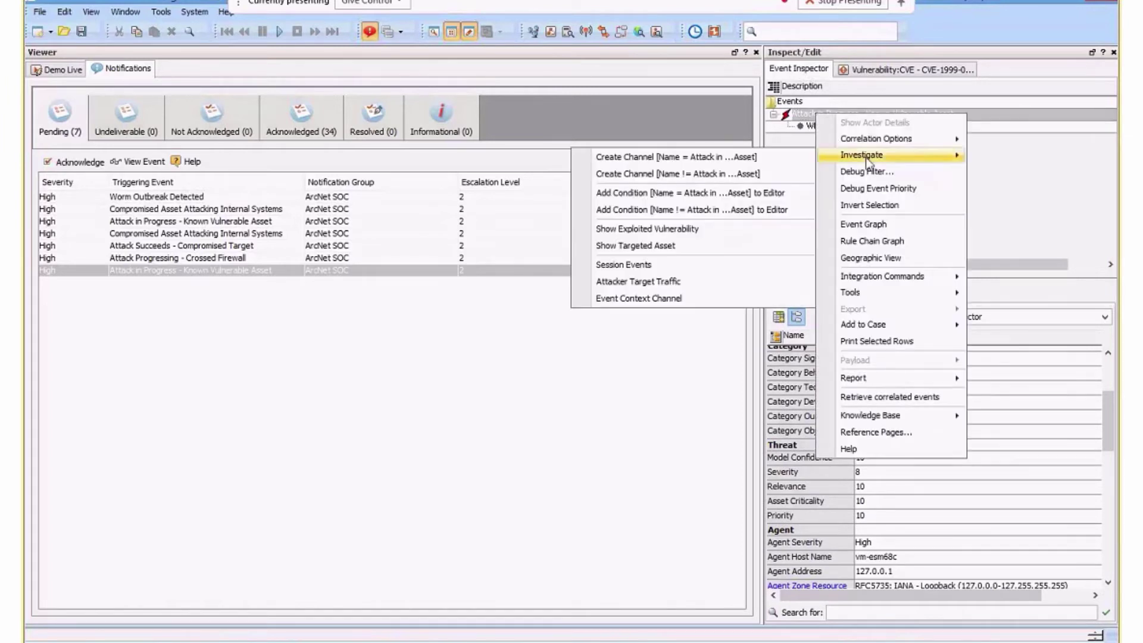
{"action": "left_click", "coordinate": [653, 246]}
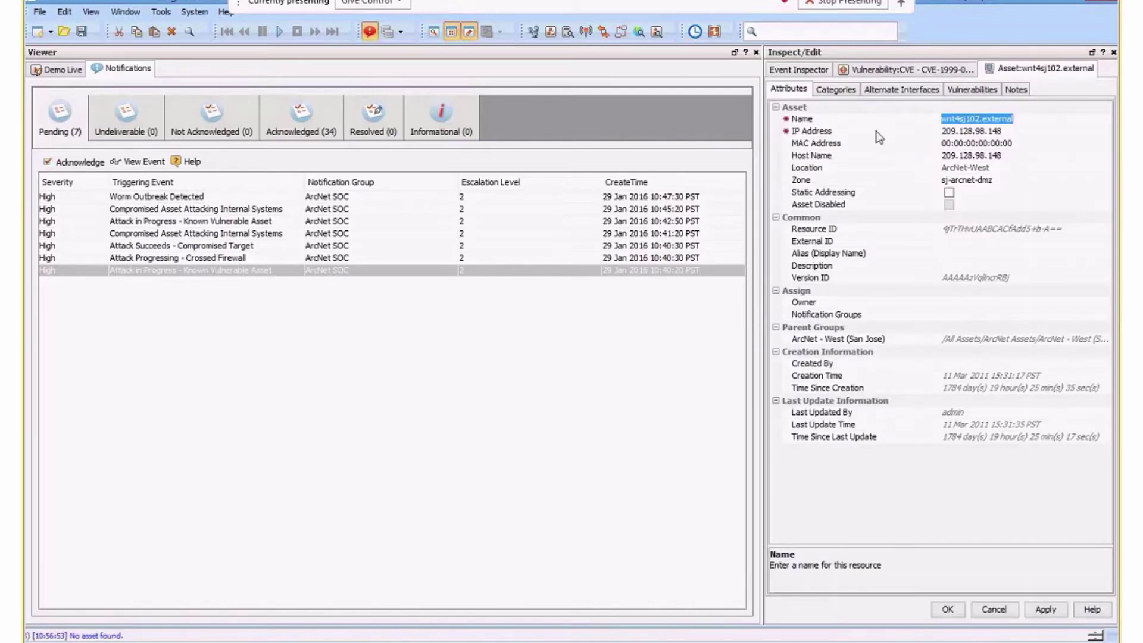
{"action": "left_click", "coordinate": [836, 90]}
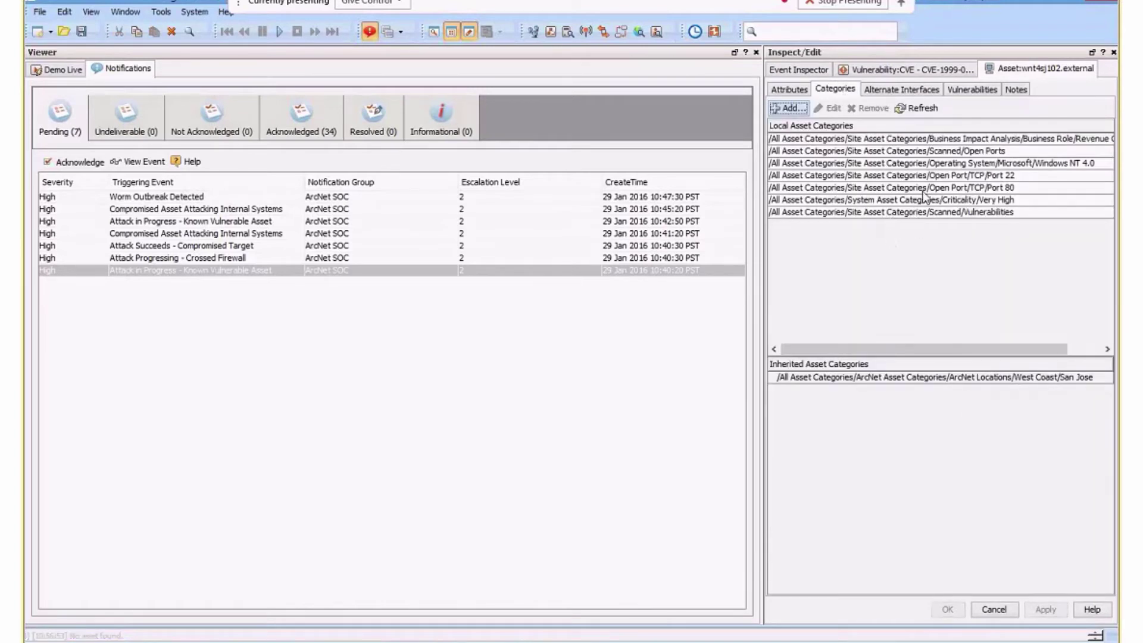
{"action": "left_click", "coordinate": [981, 94]}
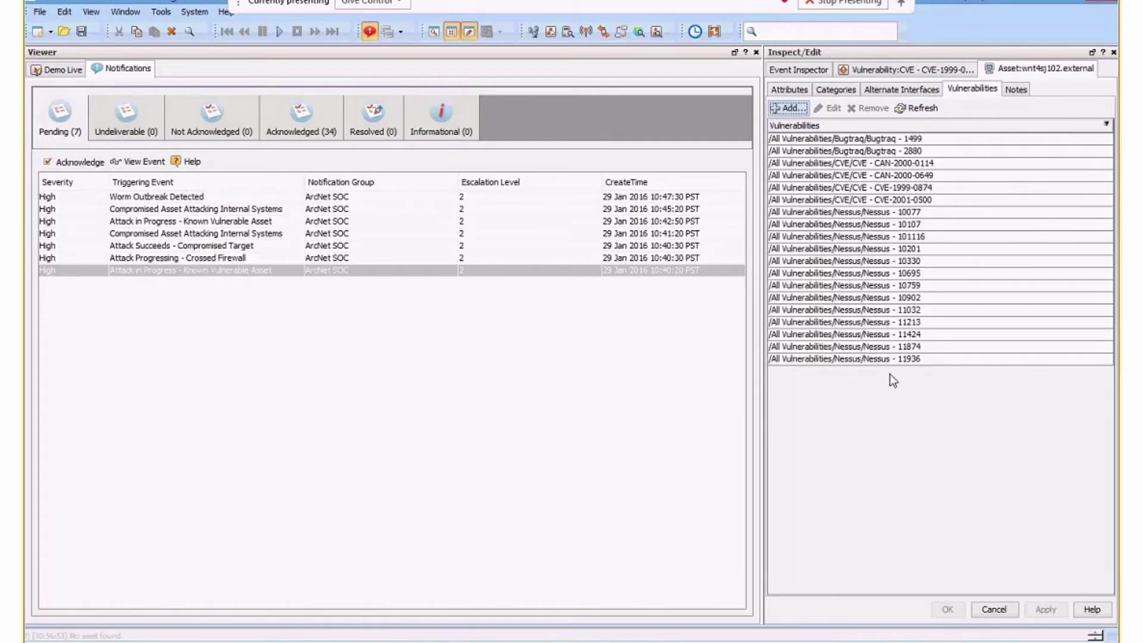
{"action": "left_click", "coordinate": [813, 76]}
- Create an Event Context Channel around the Attack in Progress event, accepting the default time span
{"action": "right_click", "coordinate": [853, 120]}
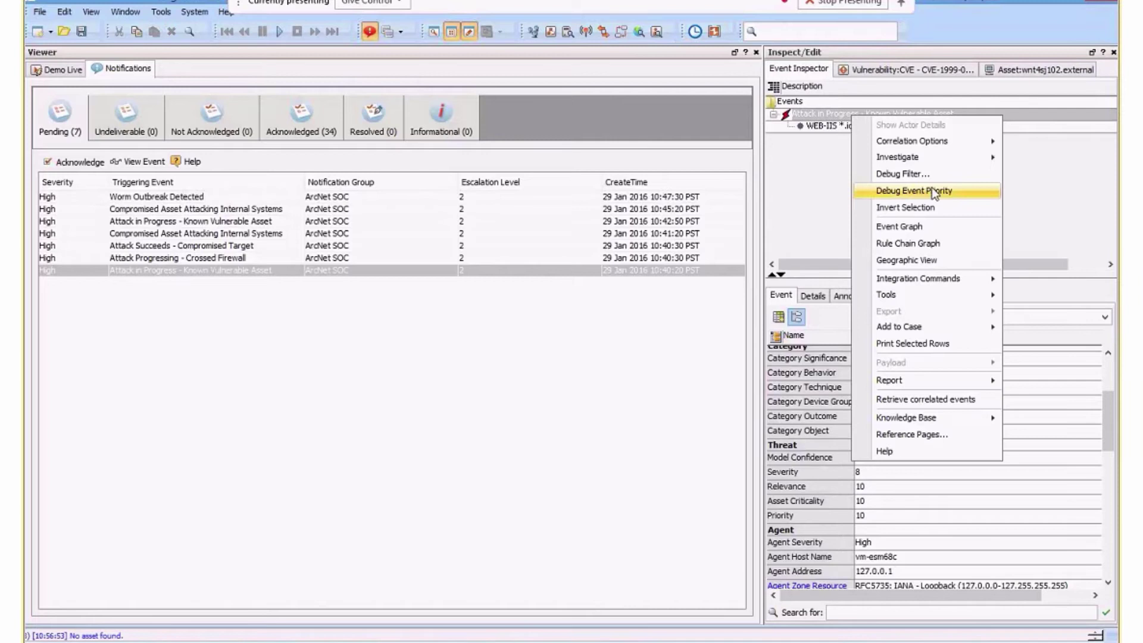
{"action": "mouse_move", "coordinate": [942, 156]}
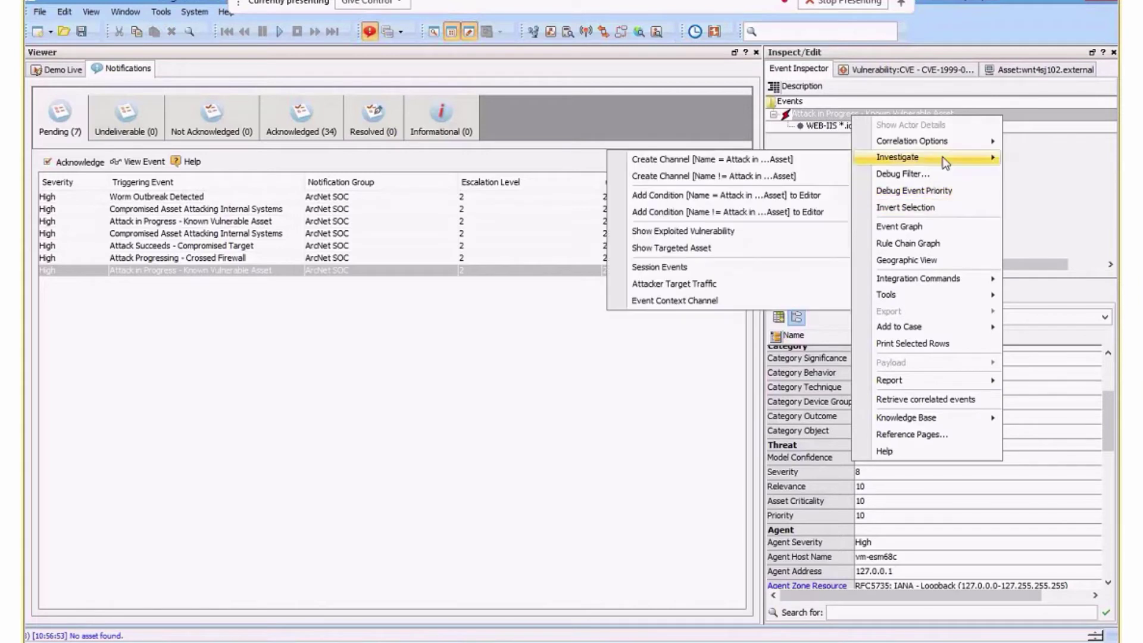
{"action": "left_click", "coordinate": [706, 300]}
{"action": "left_click", "coordinate": [633, 361]}
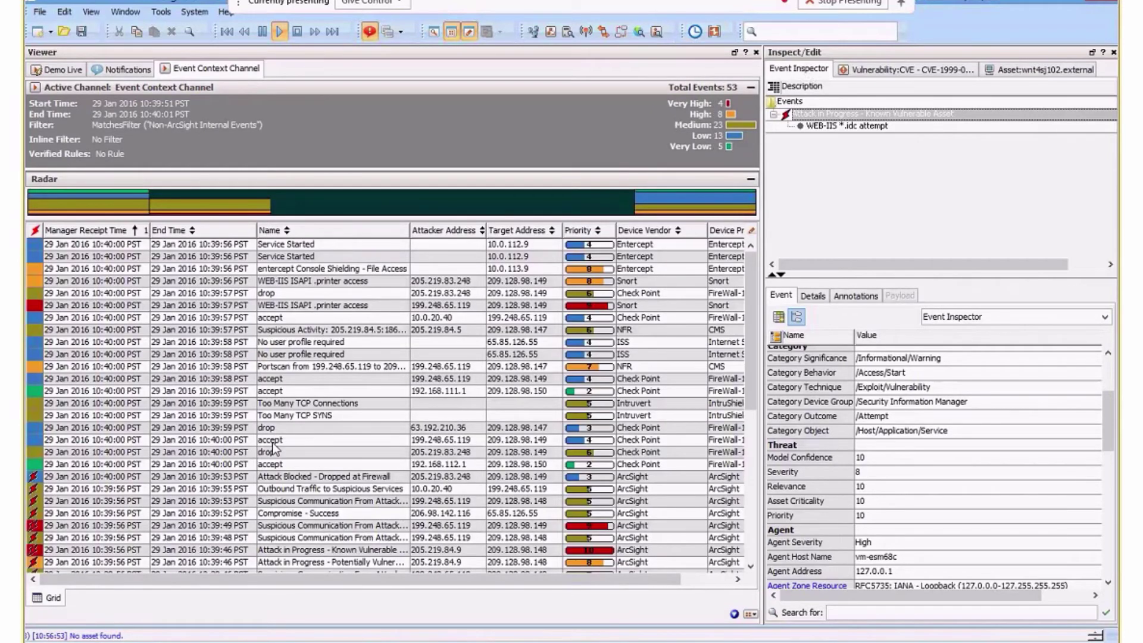
{"action": "scroll", "coordinate": [292, 442], "scroll_direction": "down", "scroll_amount": 2}
{"action": "scroll", "coordinate": [309, 440], "scroll_direction": "down", "scroll_amount": 1}
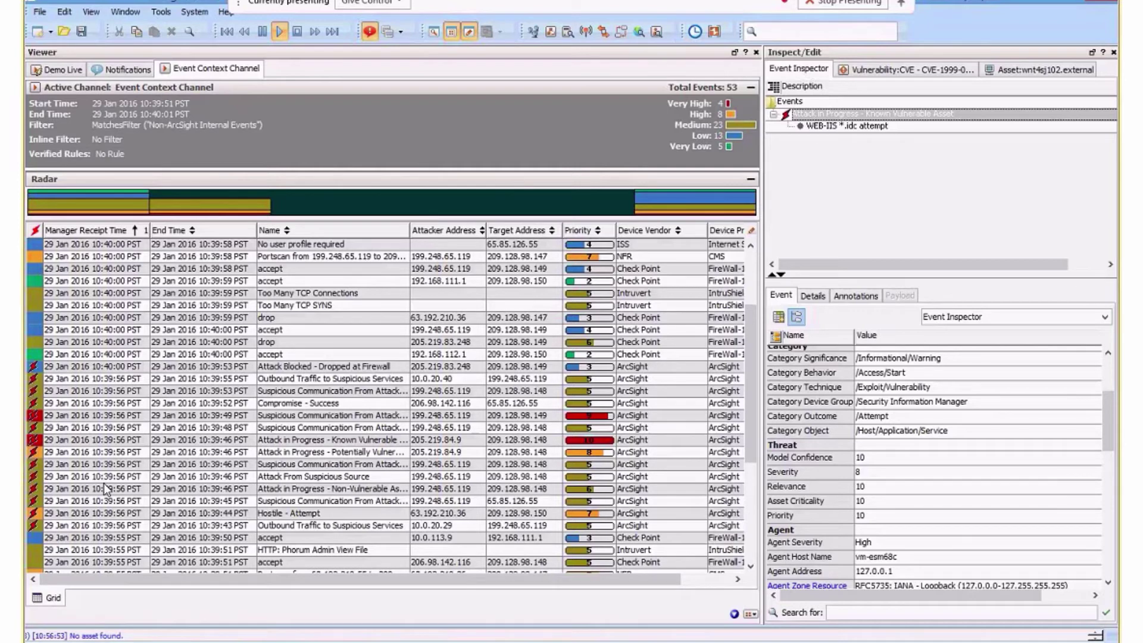
{"action": "scroll", "coordinate": [104, 483], "scroll_direction": "up", "scroll_amount": 3}
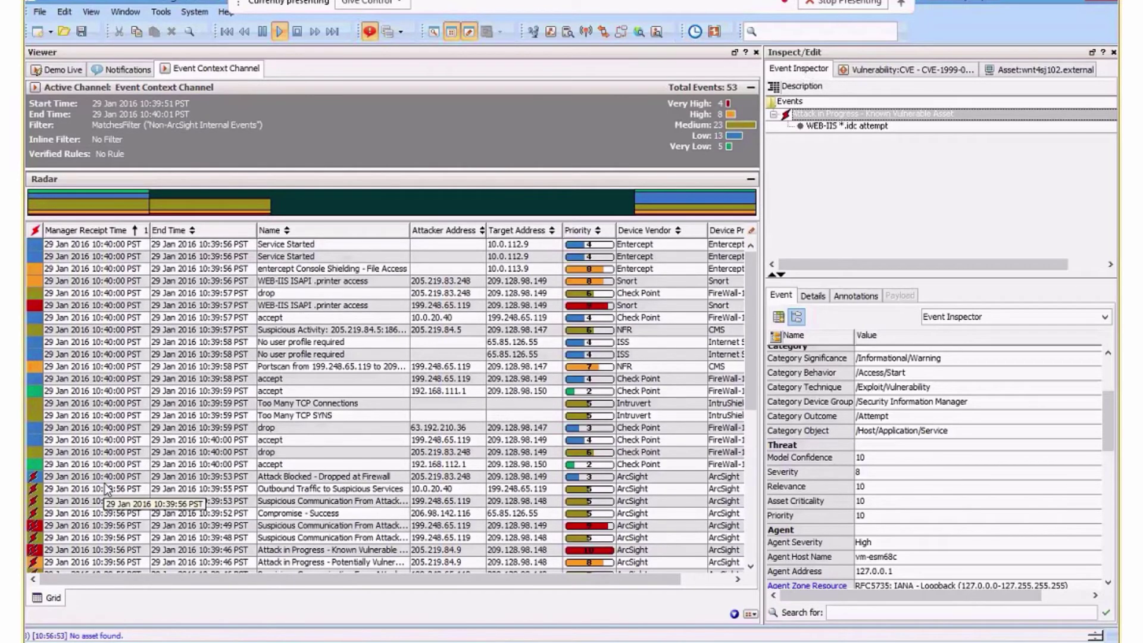
{"action": "scroll", "coordinate": [122, 509], "scroll_direction": "down", "scroll_amount": 9}
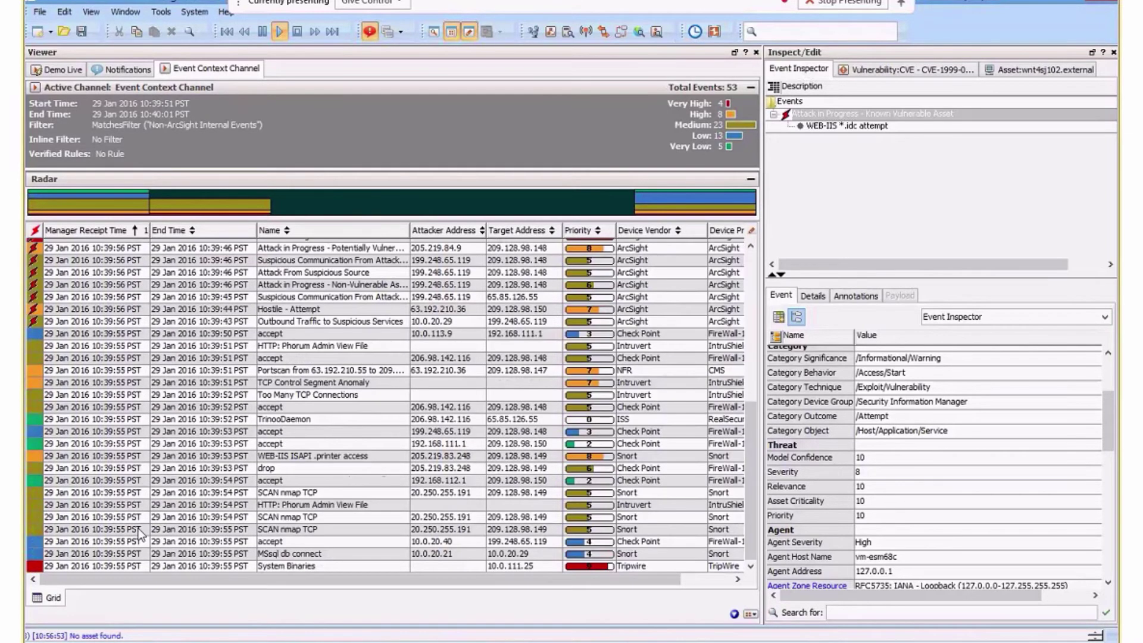
- Build an event graph from all context-channel events and widen it to full window width
{"action": "key", "text": "ctrl+a"}
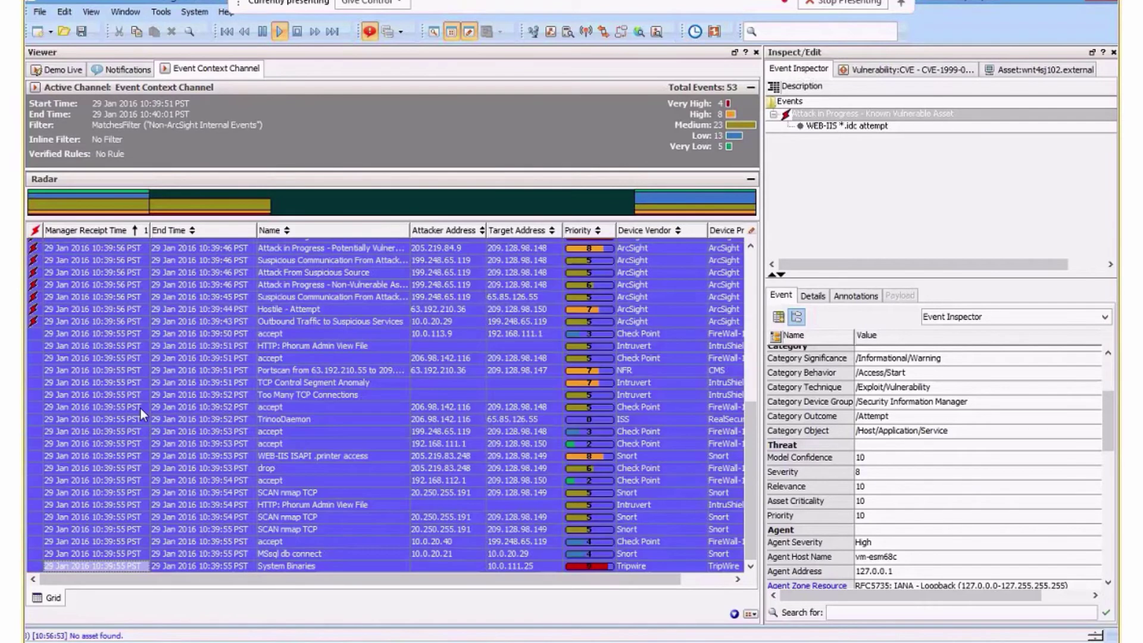
{"action": "key", "text": "ctrl+g"}
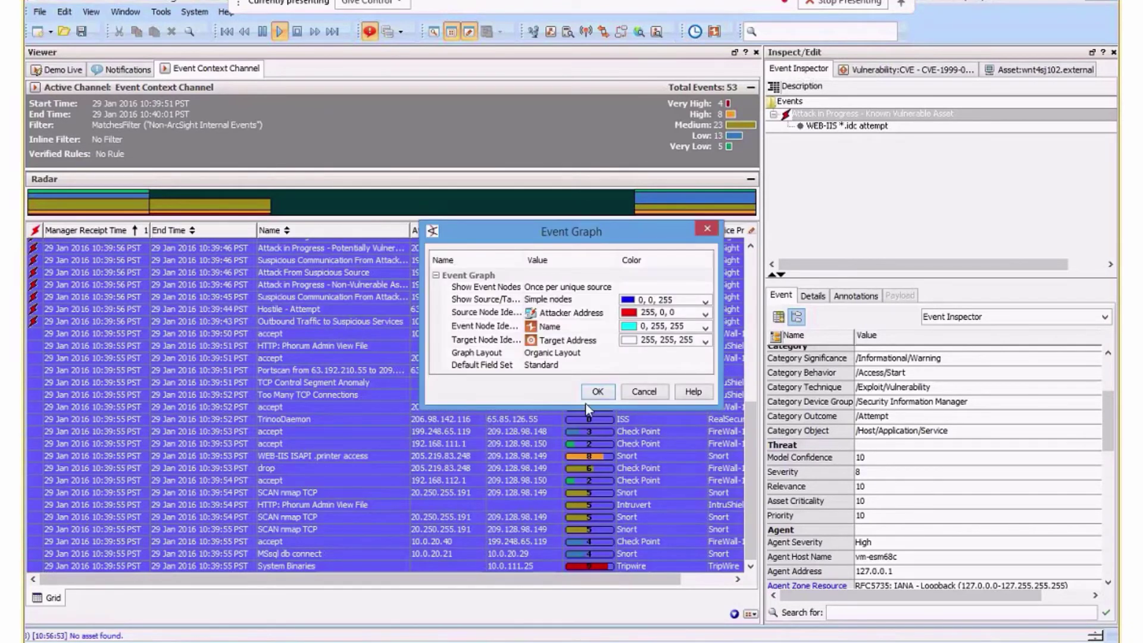
{"action": "left_click", "coordinate": [587, 397]}
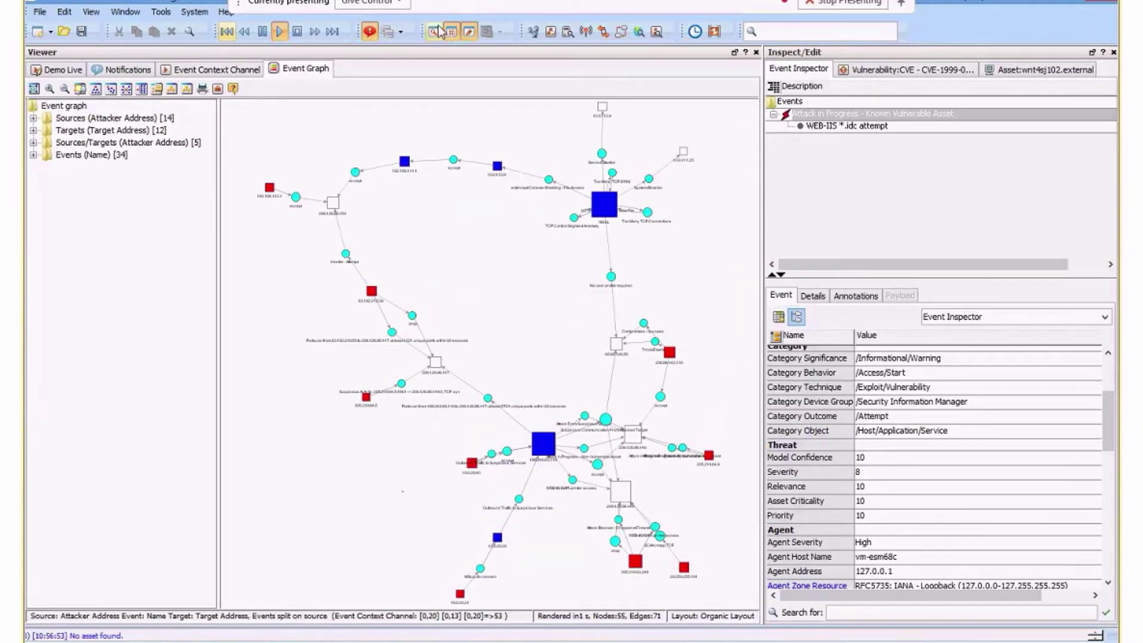
{"action": "left_click", "coordinate": [469, 32]}
{"action": "scroll", "coordinate": [619, 286], "scroll_direction": "up", "scroll_amount": 1}
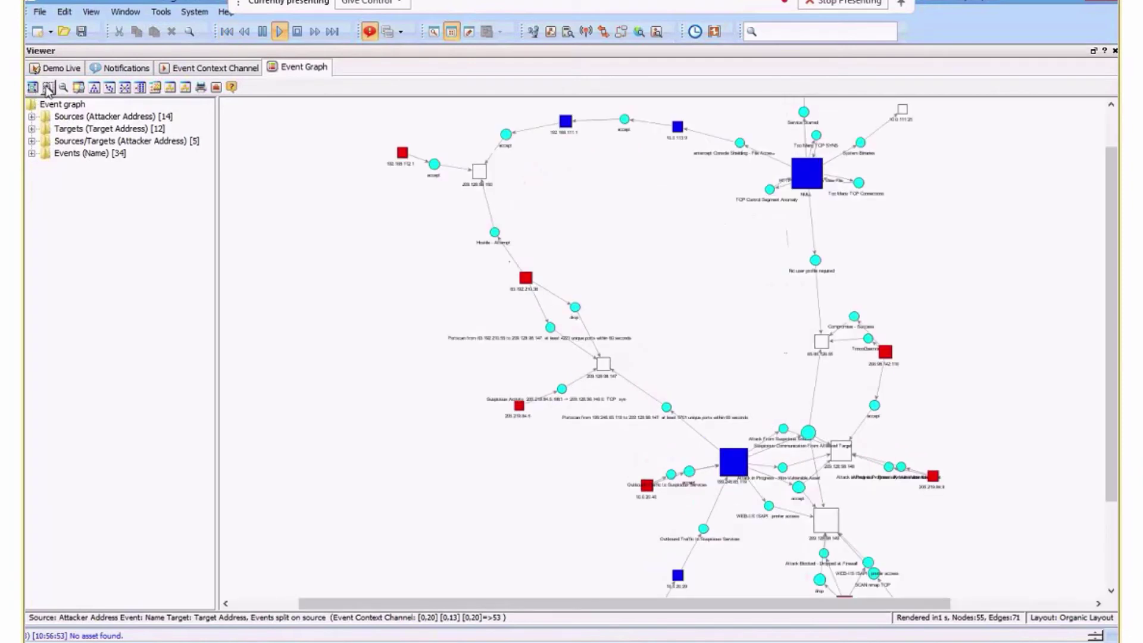
{"action": "scroll", "coordinate": [750, 290], "scroll_direction": "up", "scroll_amount": 1}
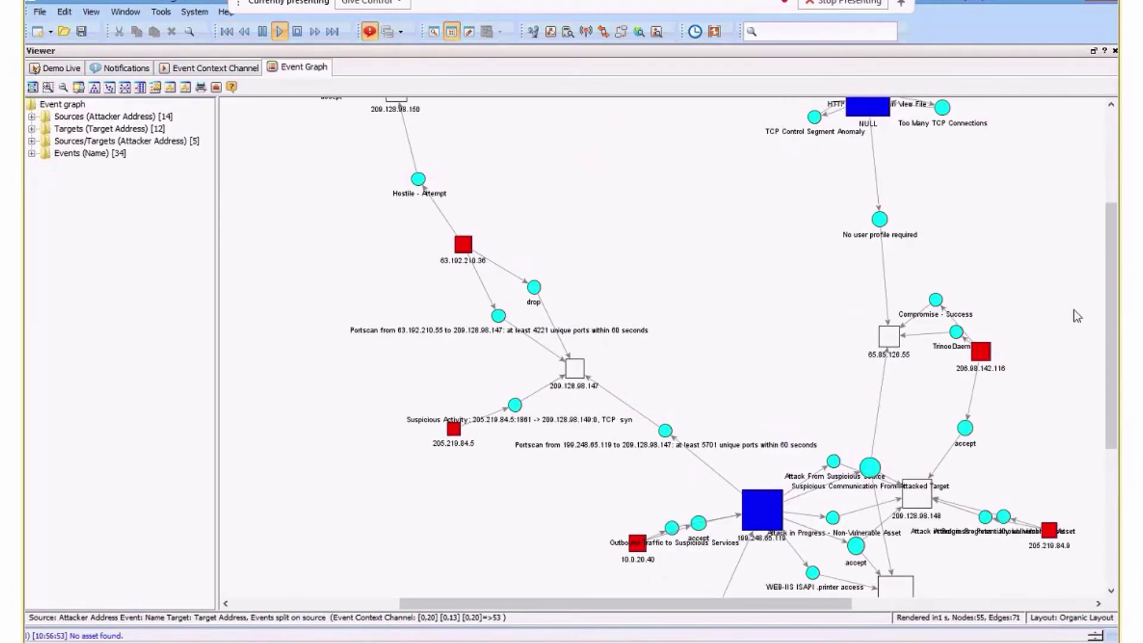
{"action": "left_click_drag", "start_coordinate": [1111, 322], "coordinate": [1111, 376]}
{"action": "scroll", "coordinate": [845, 542], "scroll_direction": "right", "scroll_amount": 3}
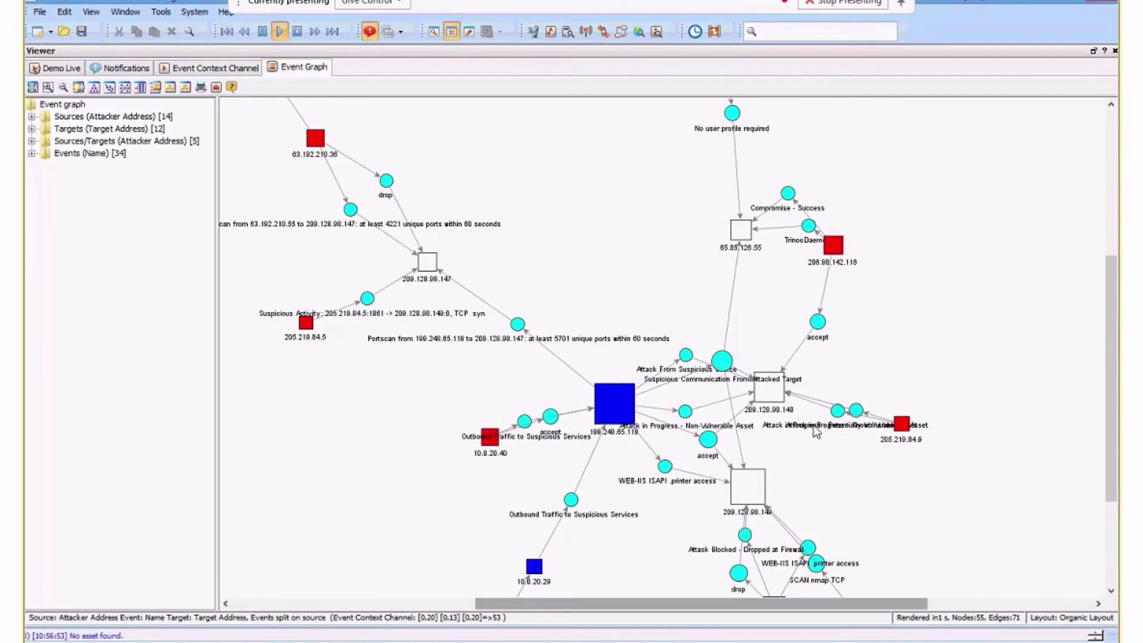
- Drag nodes 209.128.98.148, 205.219.84.9, both Attack in Progress nodes and 209.128.98.149 apart
{"action": "left_click_drag", "start_coordinate": [768, 387], "coordinate": [789, 375]}
{"action": "left_click_drag", "start_coordinate": [899, 428], "coordinate": [953, 467]}
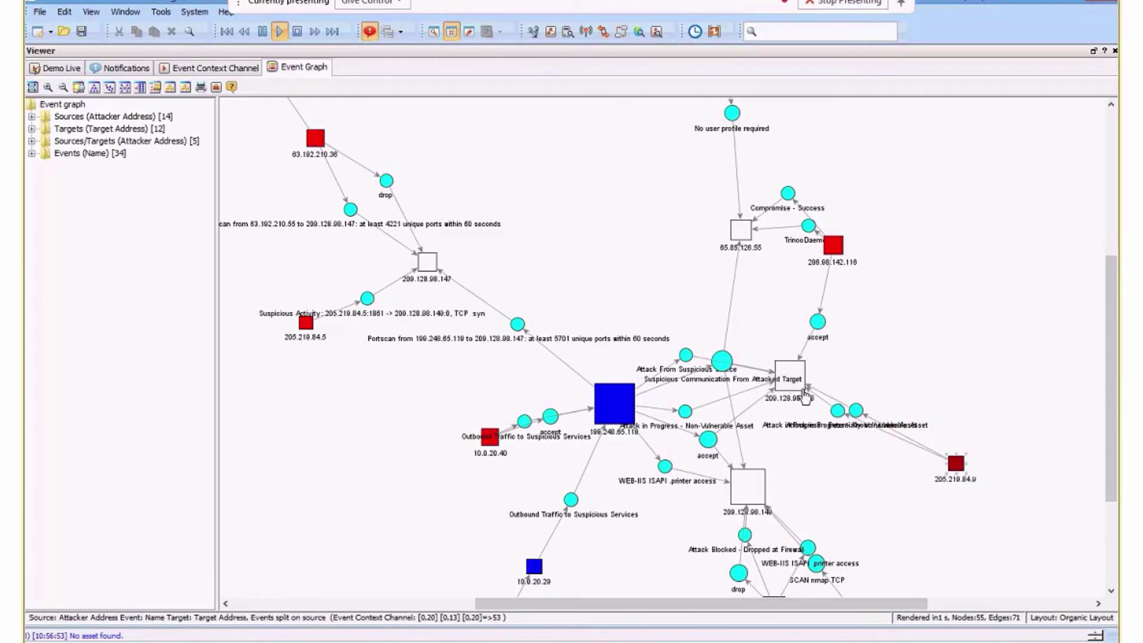
{"action": "left_click_drag", "start_coordinate": [858, 409], "coordinate": [892, 369]}
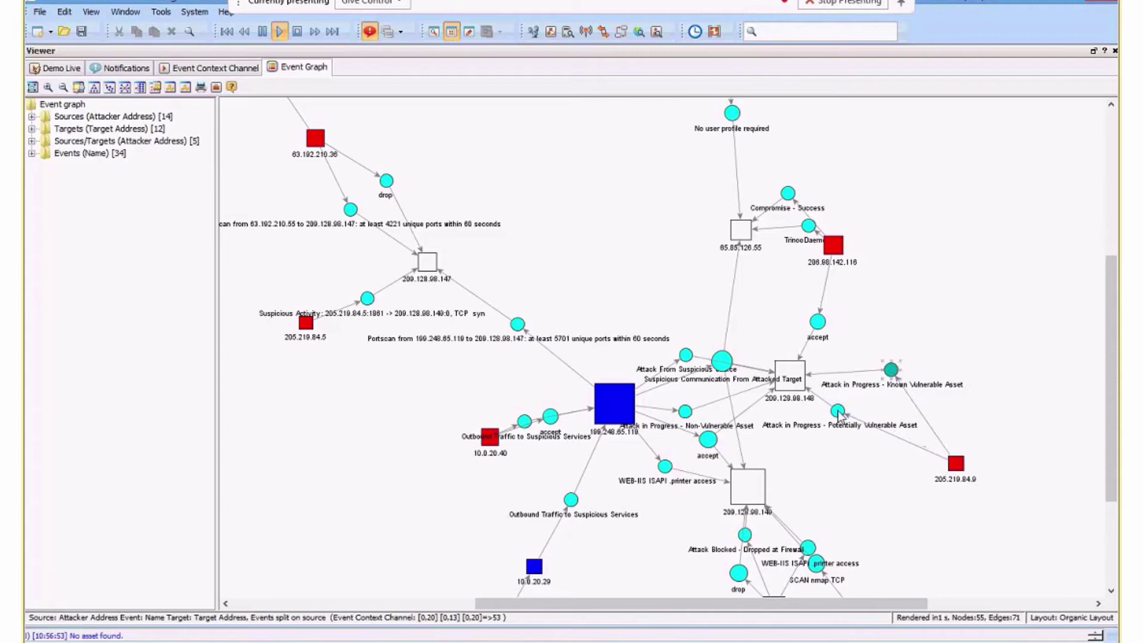
{"action": "left_click_drag", "start_coordinate": [838, 411], "coordinate": [845, 439]}
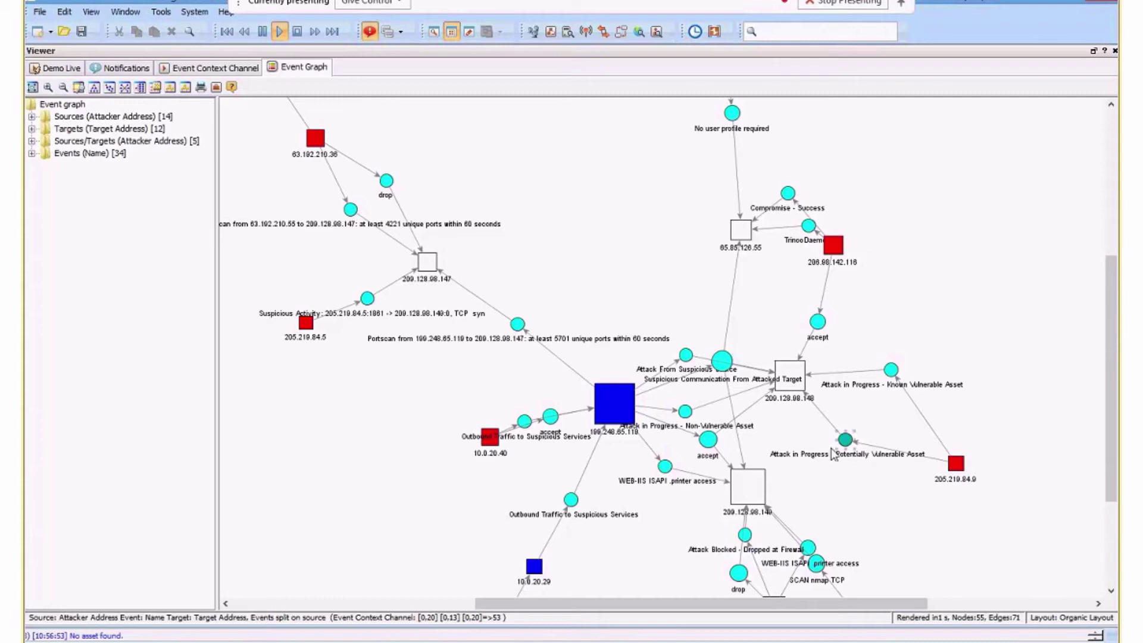
{"action": "left_click_drag", "start_coordinate": [795, 379], "coordinate": [818, 408]}
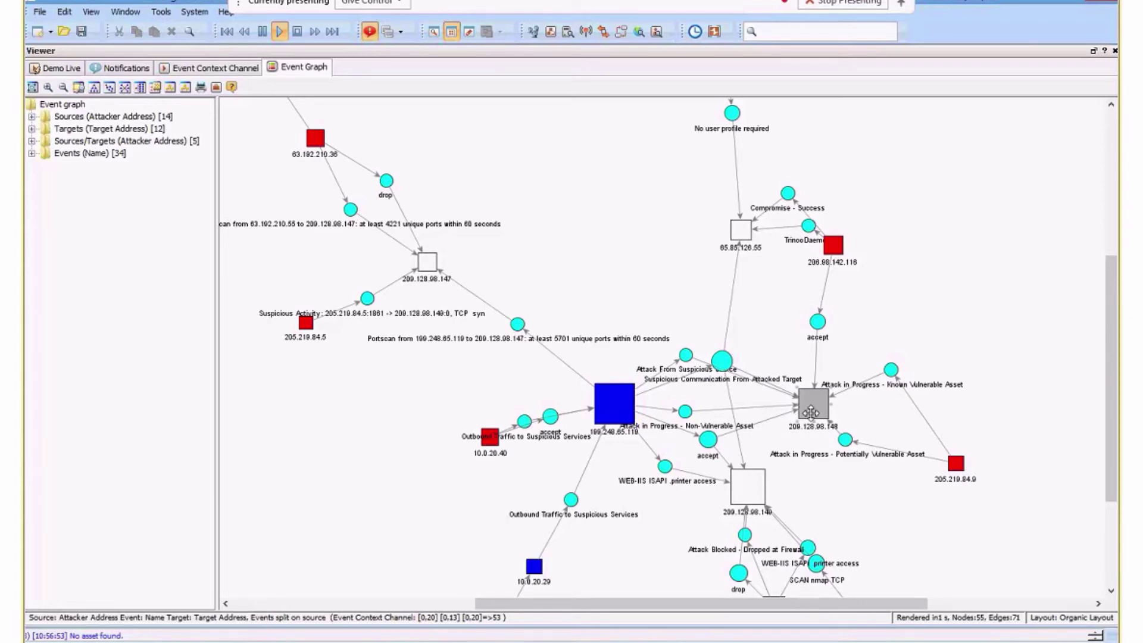
{"action": "mouse_move", "coordinate": [815, 411]}
{"action": "left_click_drag", "start_coordinate": [615, 405], "coordinate": [618, 394]}
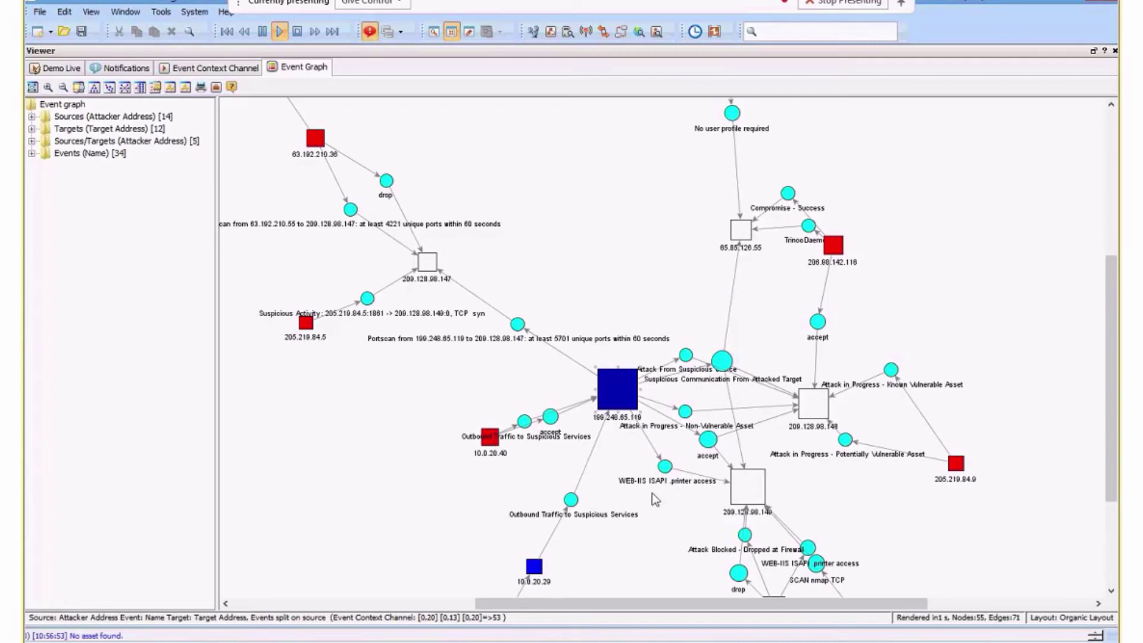
{"action": "left_click_drag", "start_coordinate": [751, 490], "coordinate": [768, 487]}
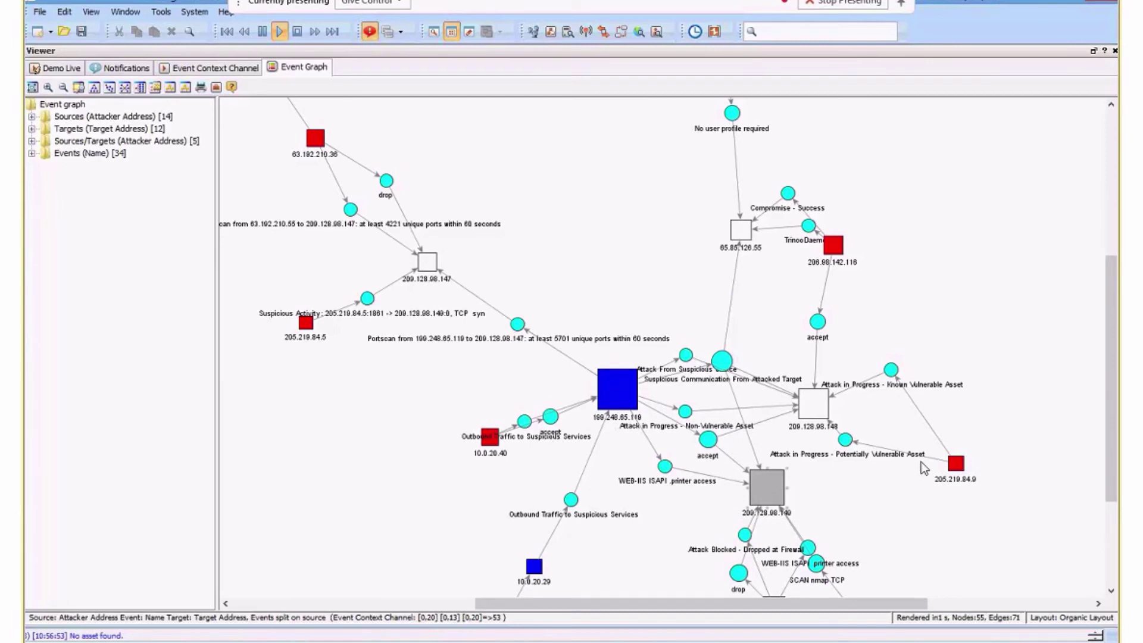
{"action": "left_click", "coordinate": [617, 397]}
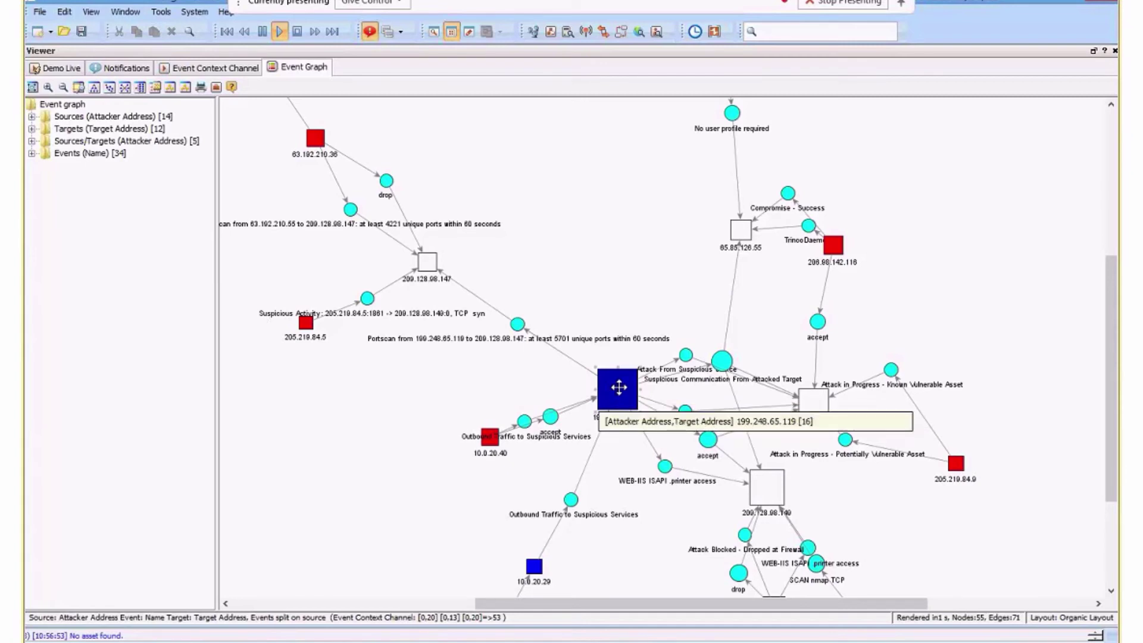
- From node 199.248.65.119, create a channel with Attacker Address = 199.248.65.119
{"action": "right_click", "coordinate": [632, 391]}
{"action": "mouse_move", "coordinate": [700, 402]}
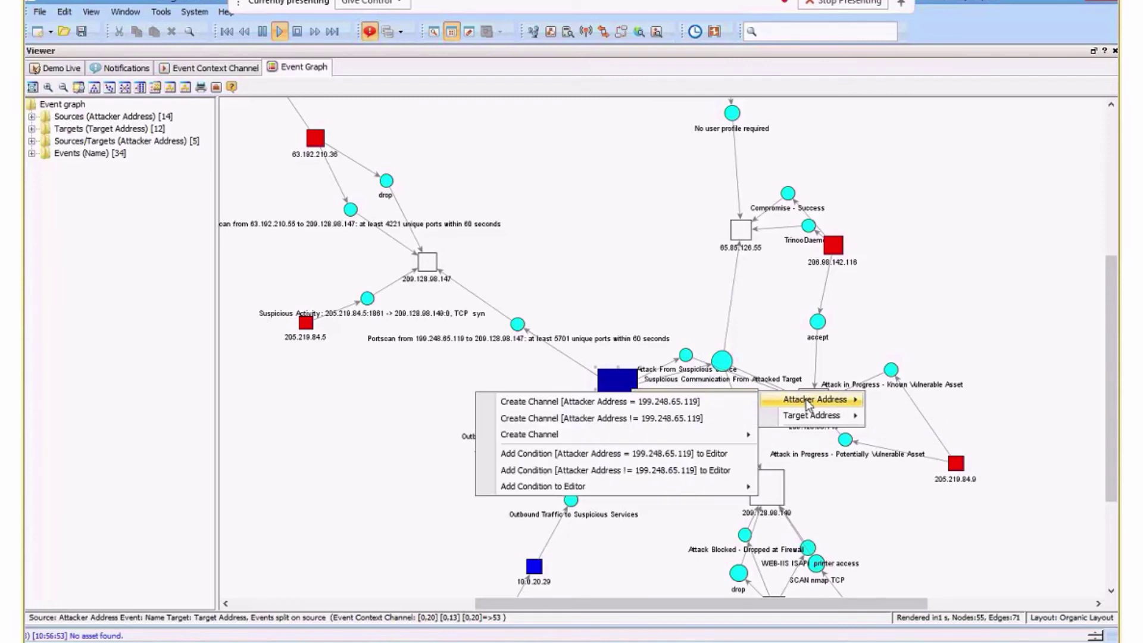
{"action": "left_click", "coordinate": [709, 403]}
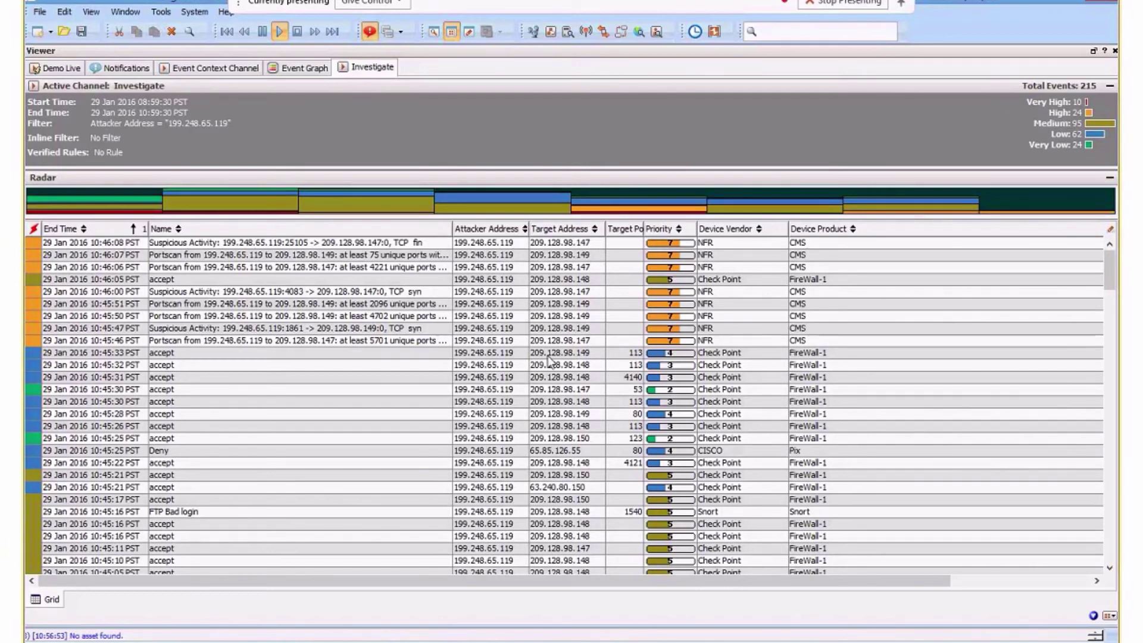
{"action": "left_click", "coordinate": [539, 451]}
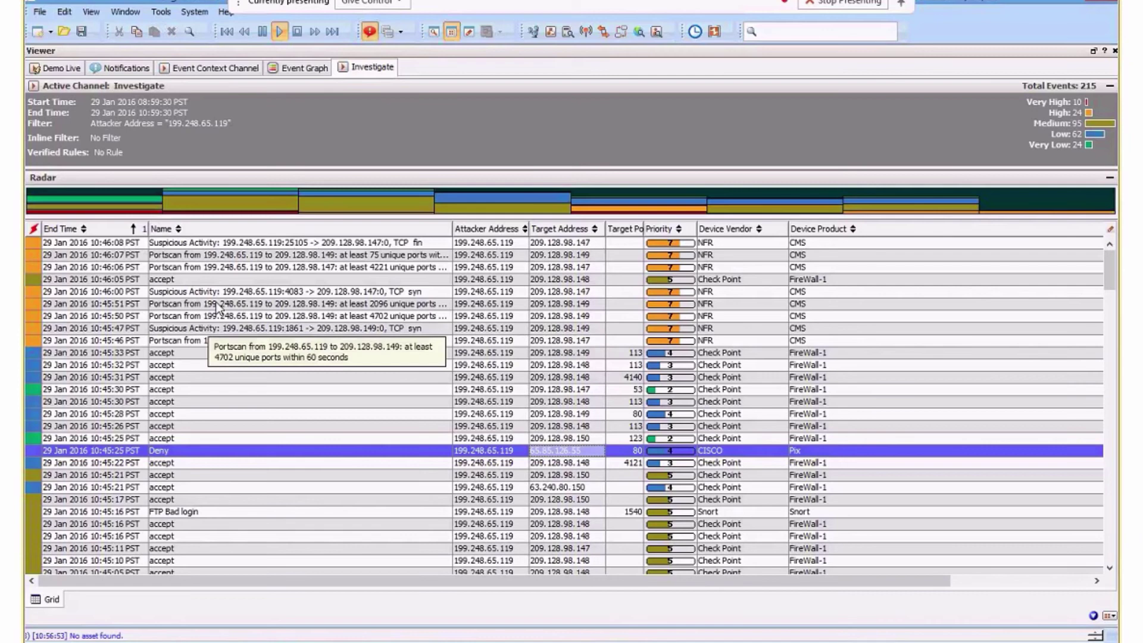
{"action": "scroll", "coordinate": [485, 320], "scroll_direction": "down", "scroll_amount": 1}
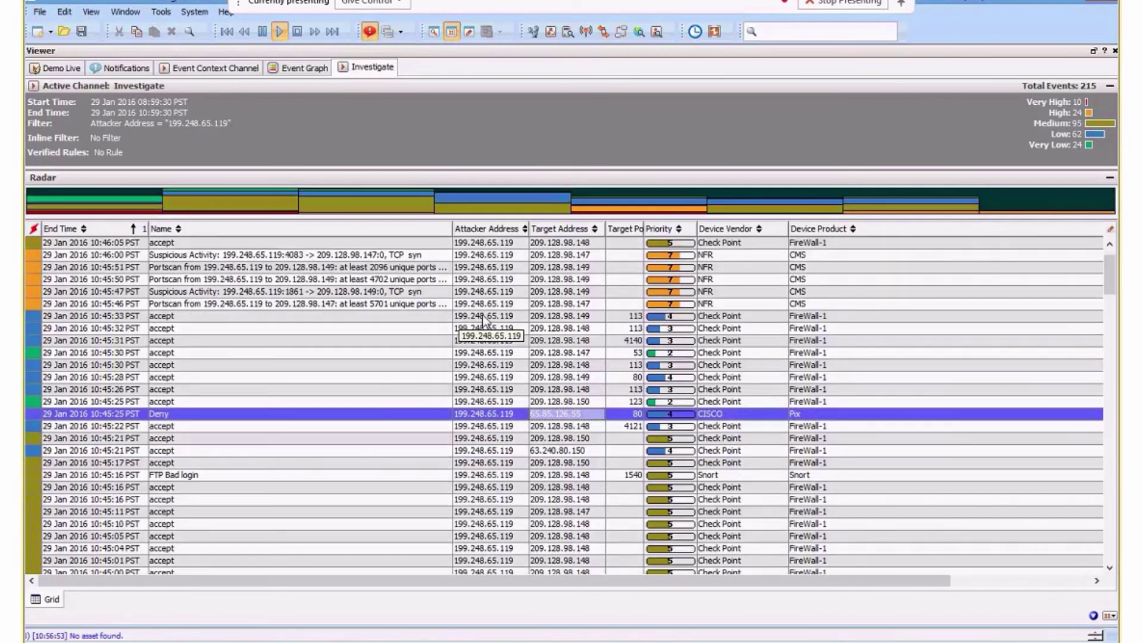
{"action": "scroll", "coordinate": [486, 320], "scroll_direction": "down", "scroll_amount": 5}
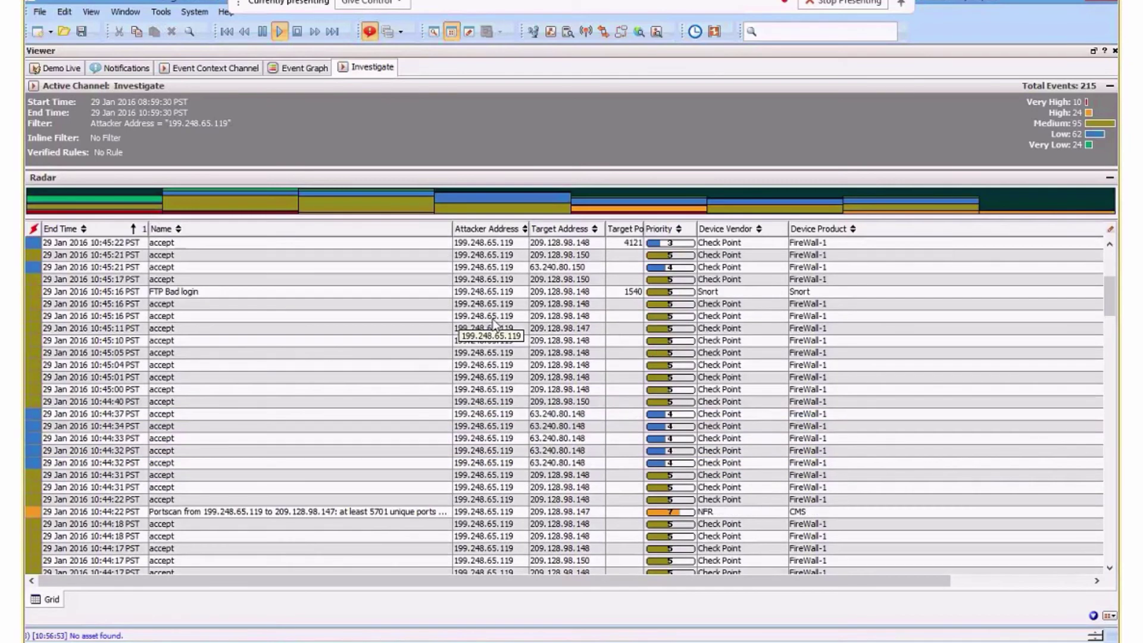
{"action": "scroll", "coordinate": [493, 323], "scroll_direction": "down", "scroll_amount": 3}
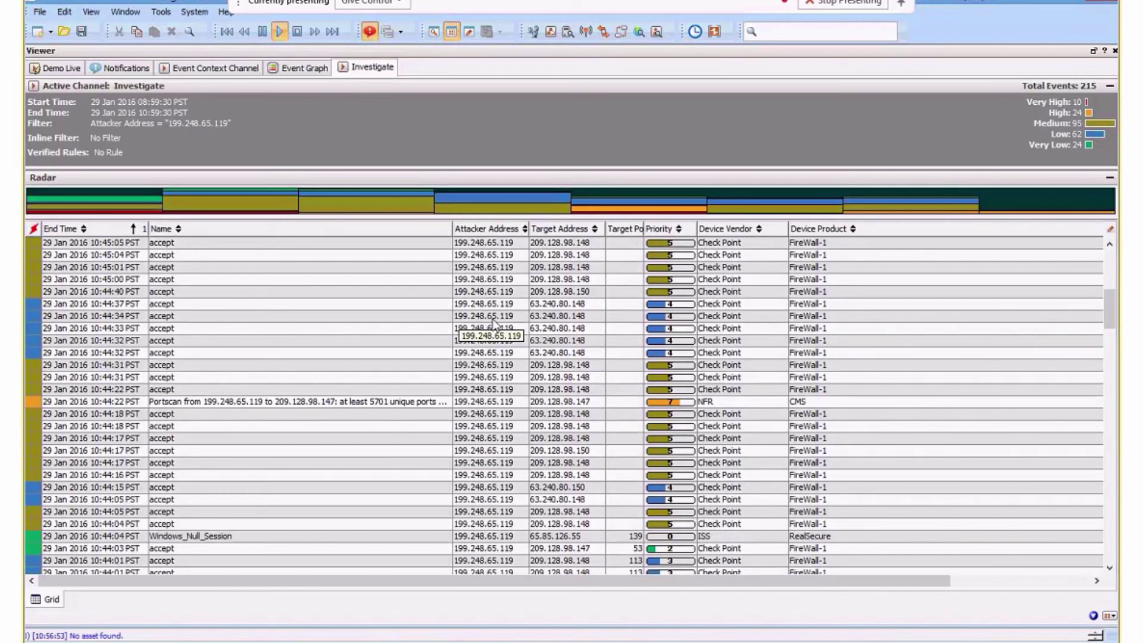
{"action": "scroll", "coordinate": [493, 322], "scroll_direction": "down", "scroll_amount": 3}
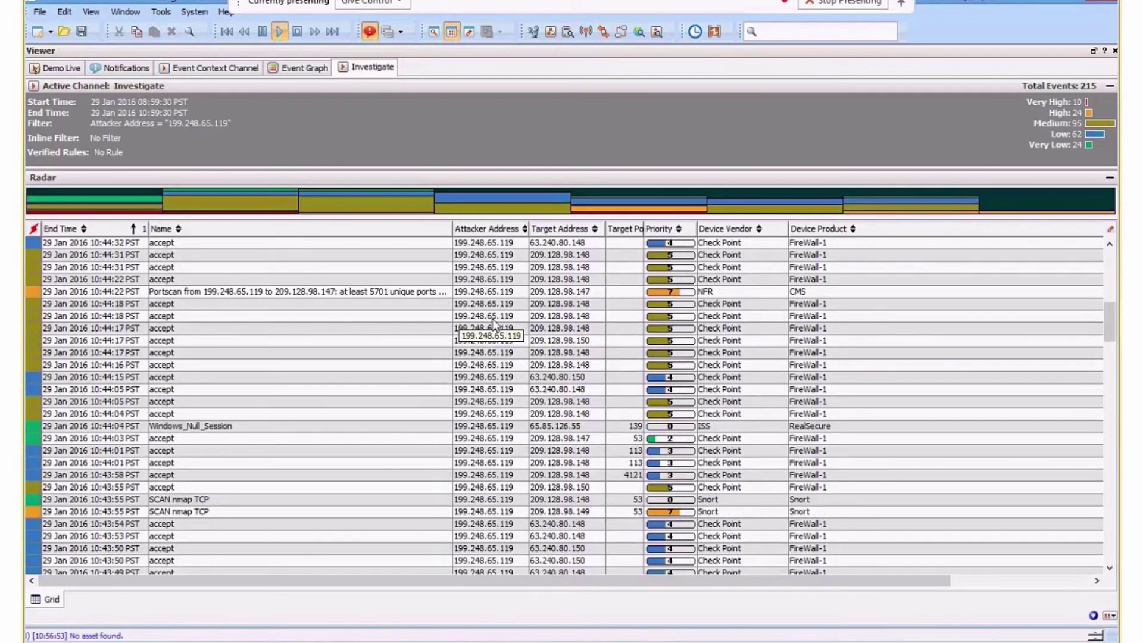
{"action": "scroll", "coordinate": [493, 324], "scroll_direction": "down", "scroll_amount": 3}
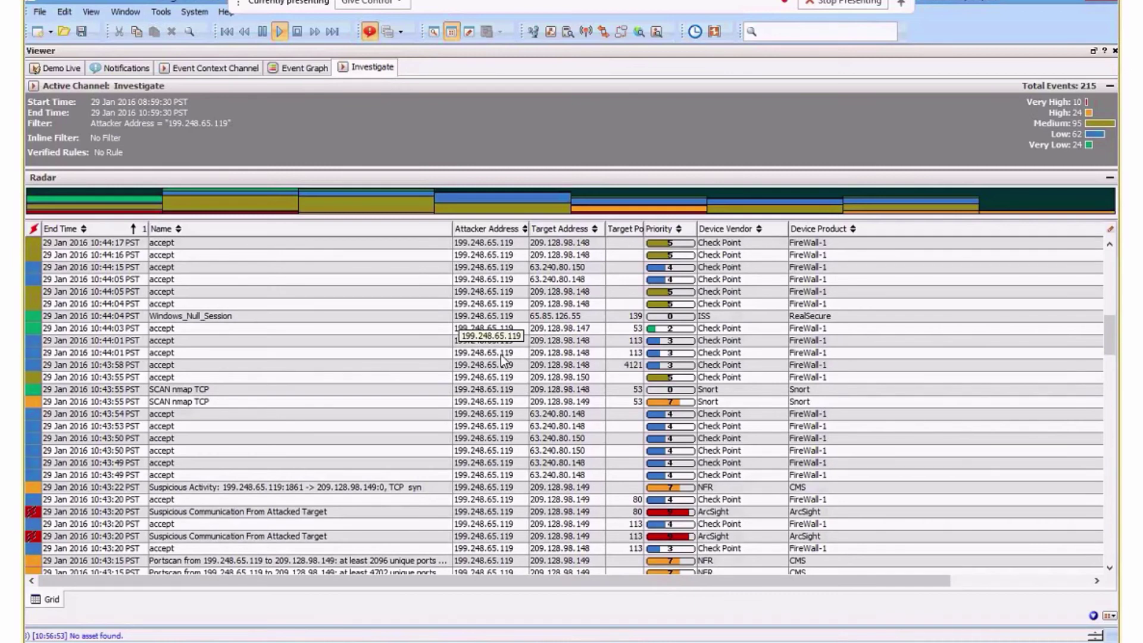
{"action": "scroll", "coordinate": [502, 359], "scroll_direction": "down", "scroll_amount": 8}
{"action": "scroll", "coordinate": [502, 365], "scroll_direction": "down", "scroll_amount": 3}
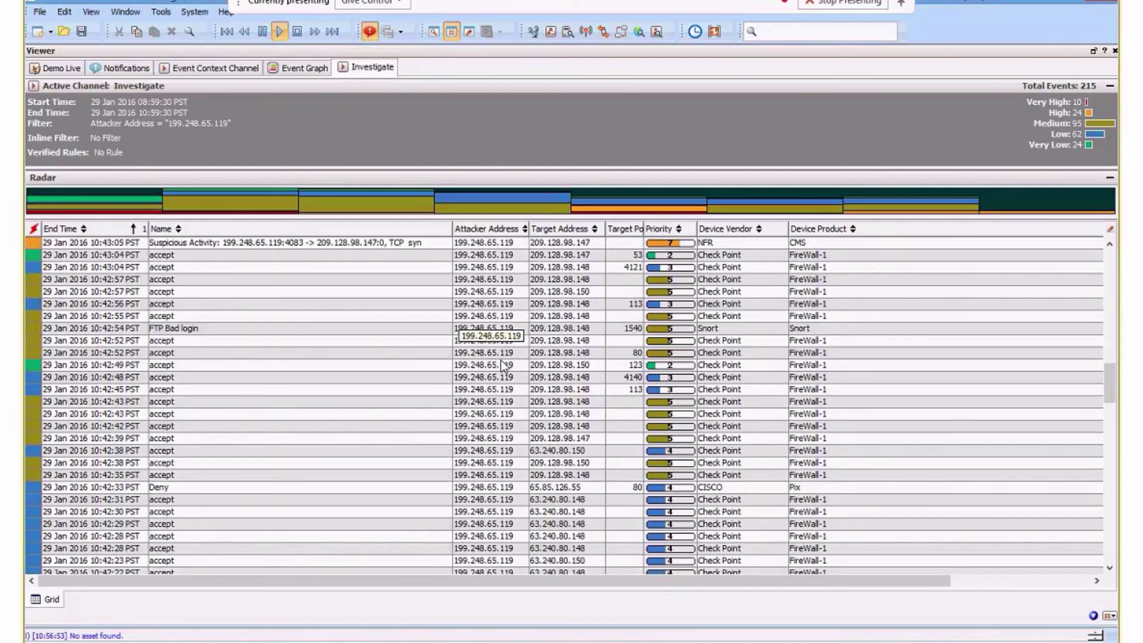
{"action": "scroll", "coordinate": [502, 364], "scroll_direction": "down", "scroll_amount": 2}
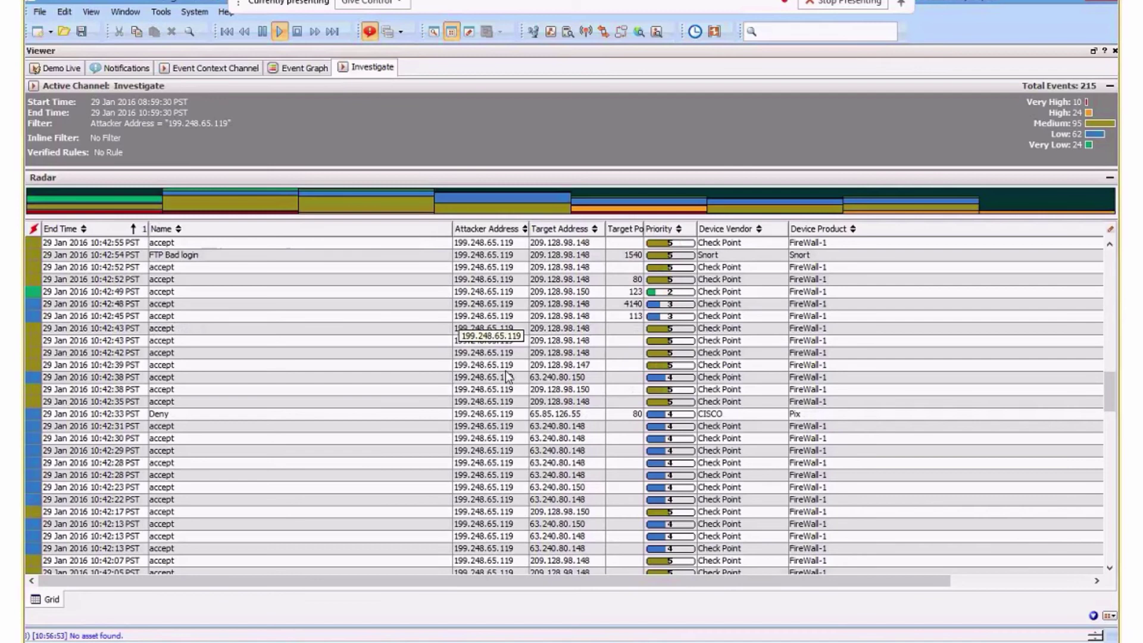
- Review the Event Graph, Event Context Channel and attacker-address Investigate tabs in turn
{"action": "left_click", "coordinate": [297, 71]}
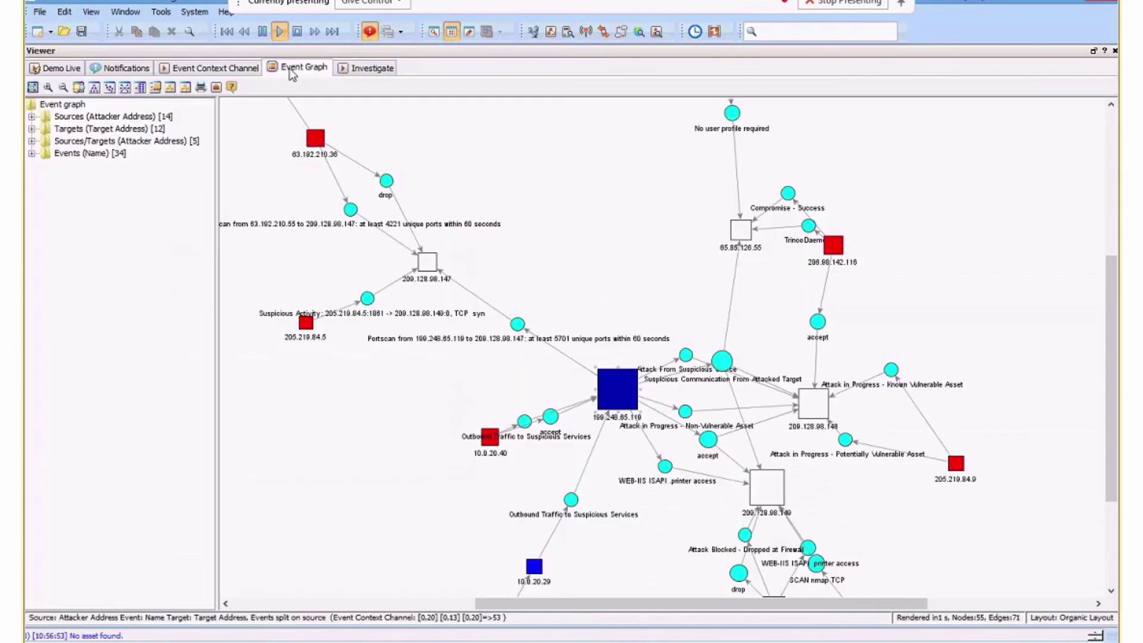
{"action": "left_click", "coordinate": [166, 69]}
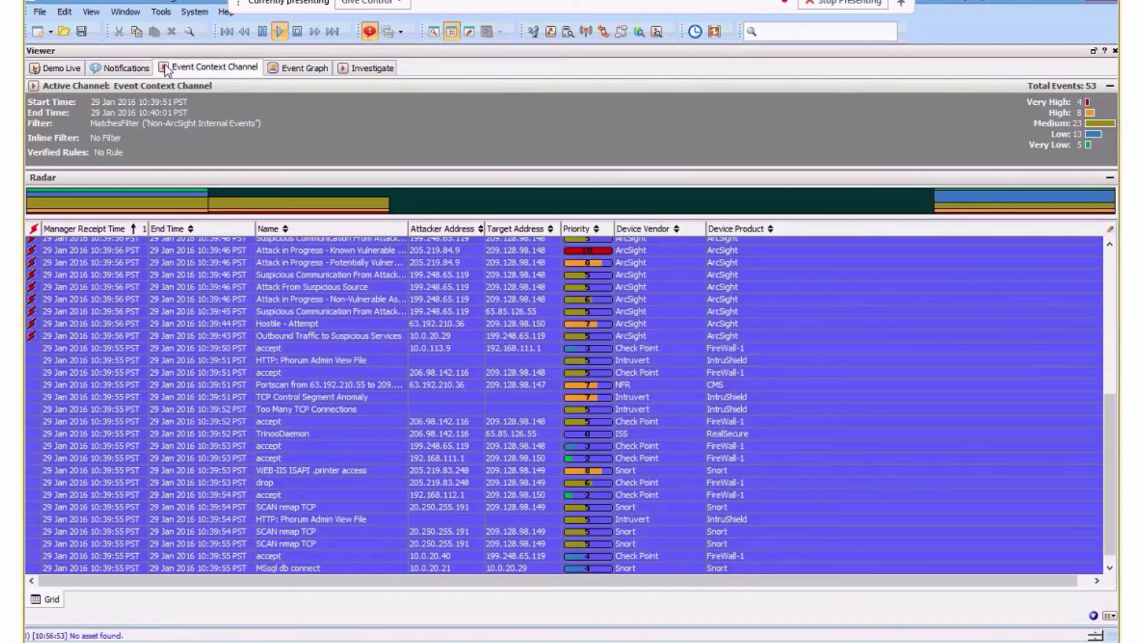
{"action": "left_click", "coordinate": [301, 68]}
{"action": "left_click", "coordinate": [360, 66]}
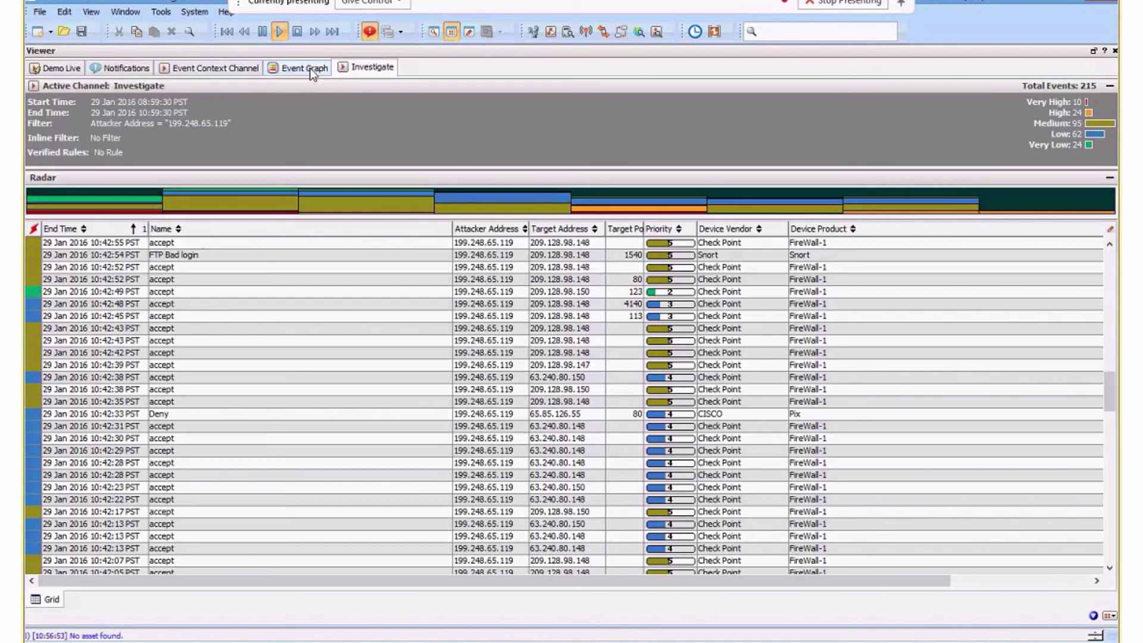
- Return to Notifications and bring up the correlation event's actions menu, then dismiss it
{"action": "left_click", "coordinate": [142, 68]}
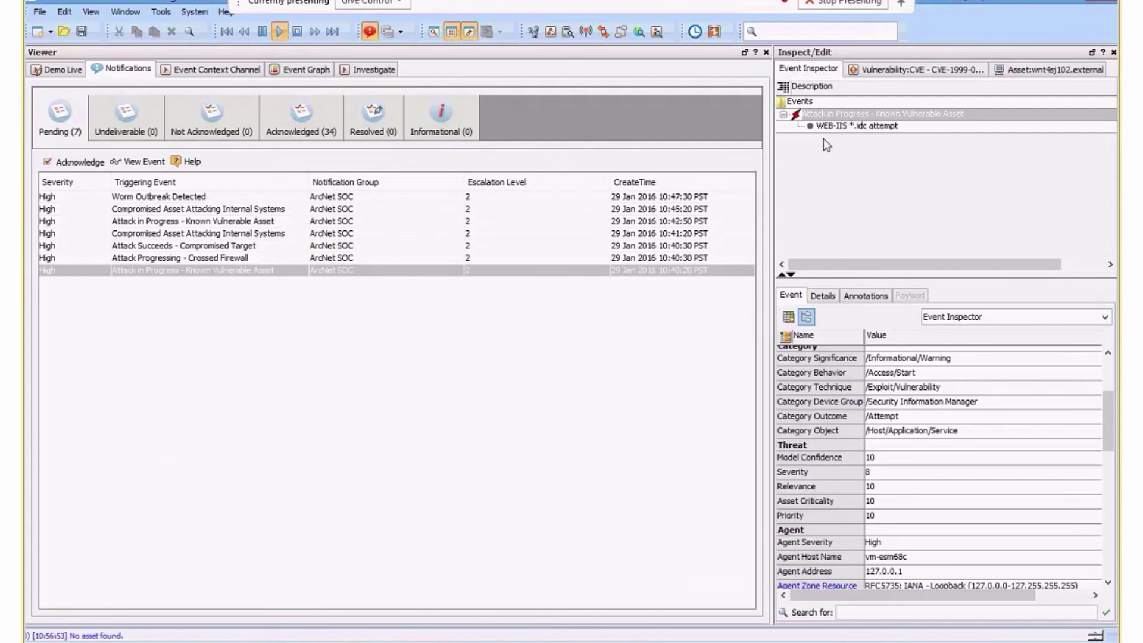
{"action": "right_click", "coordinate": [859, 117]}
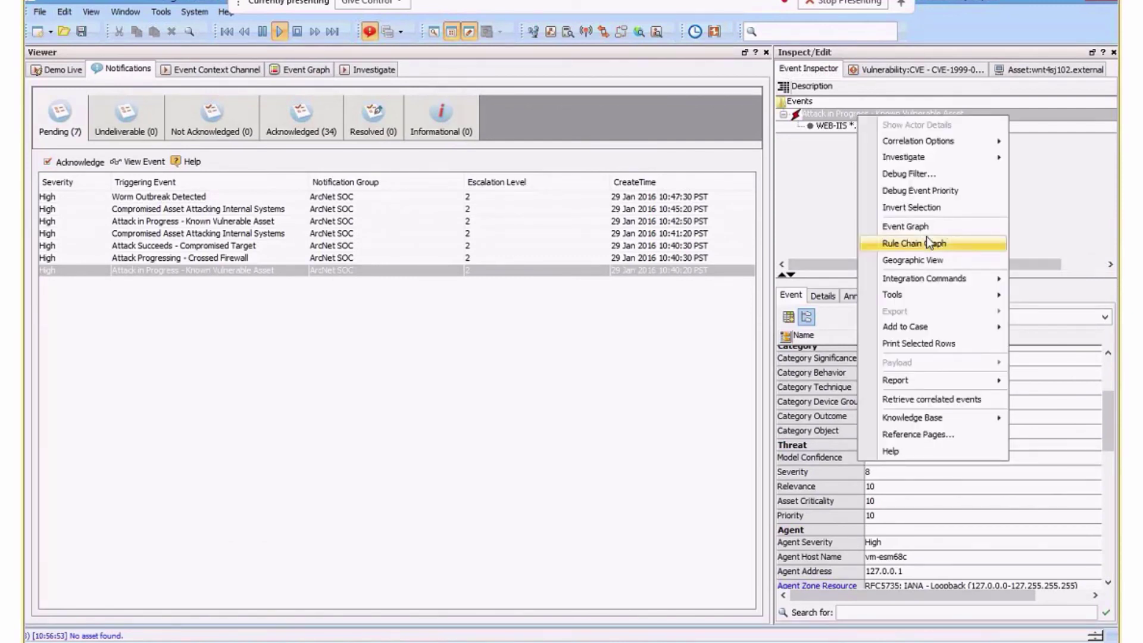
{"action": "mouse_move", "coordinate": [944, 326]}
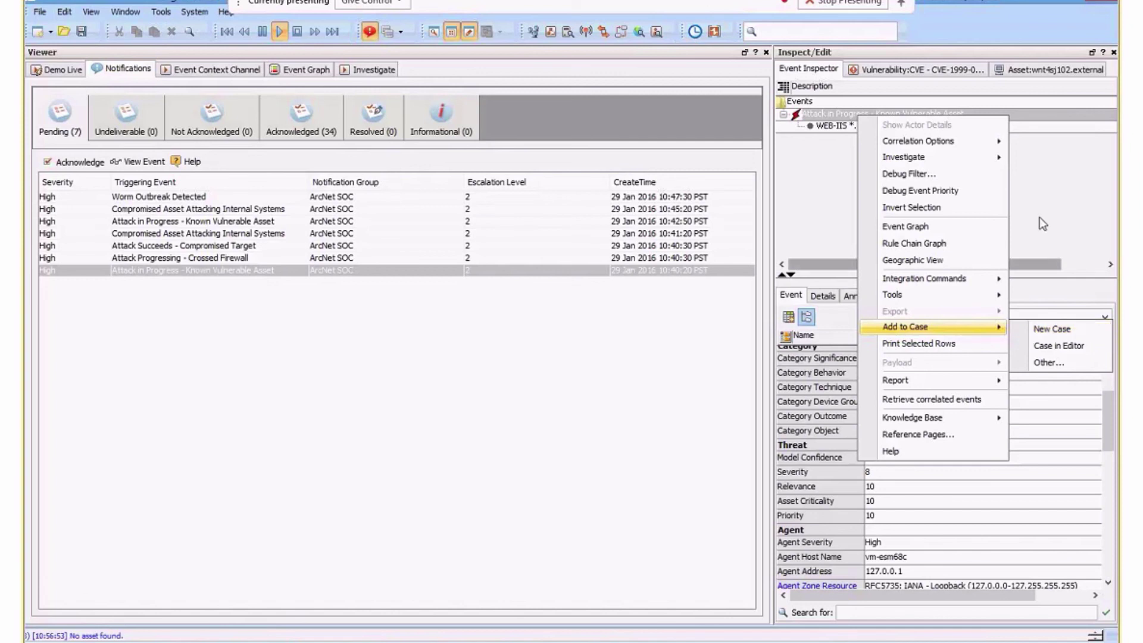
{"action": "left_click", "coordinate": [1021, 223]}
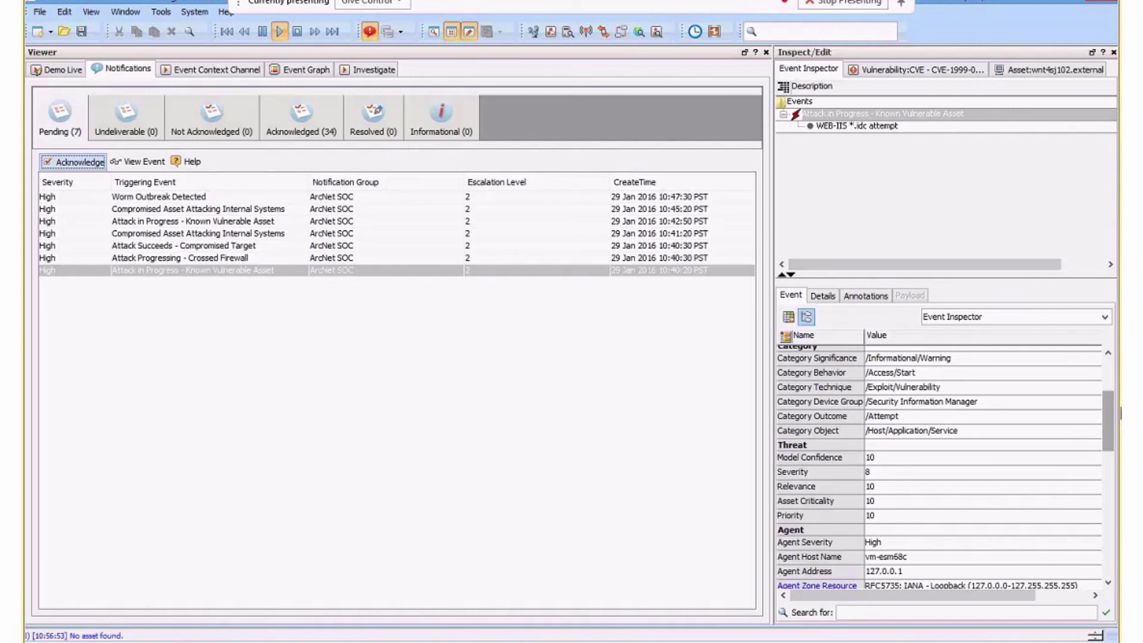
{"action": "left_click_drag", "start_coordinate": [1107, 428], "coordinate": [1105, 388]}
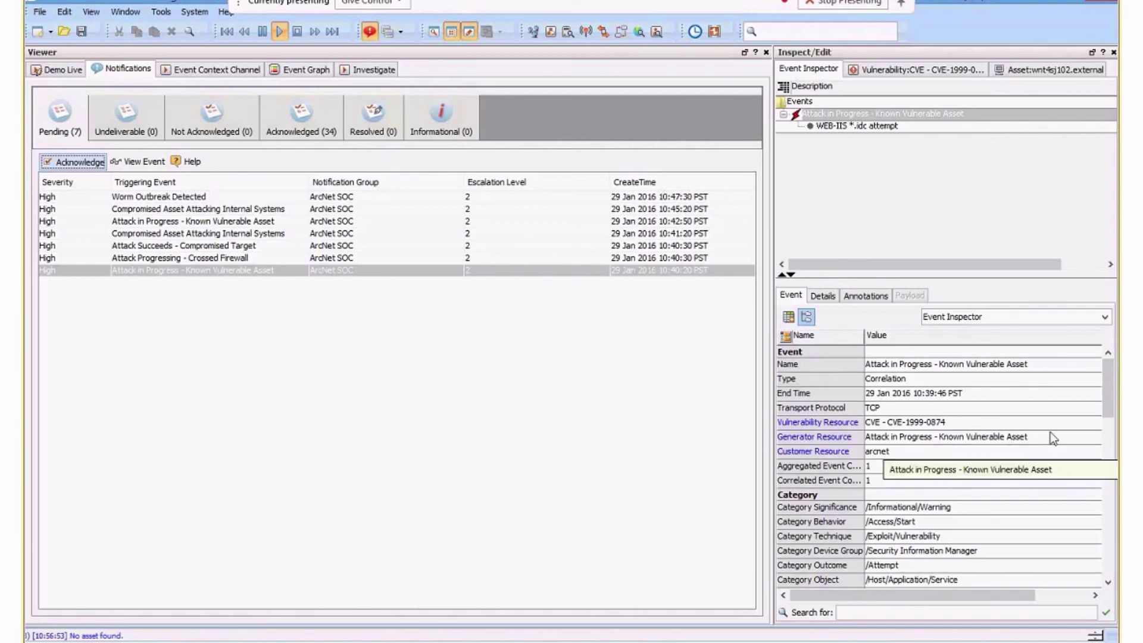
{"action": "scroll", "coordinate": [855, 356], "scroll_direction": "down", "scroll_amount": 5}
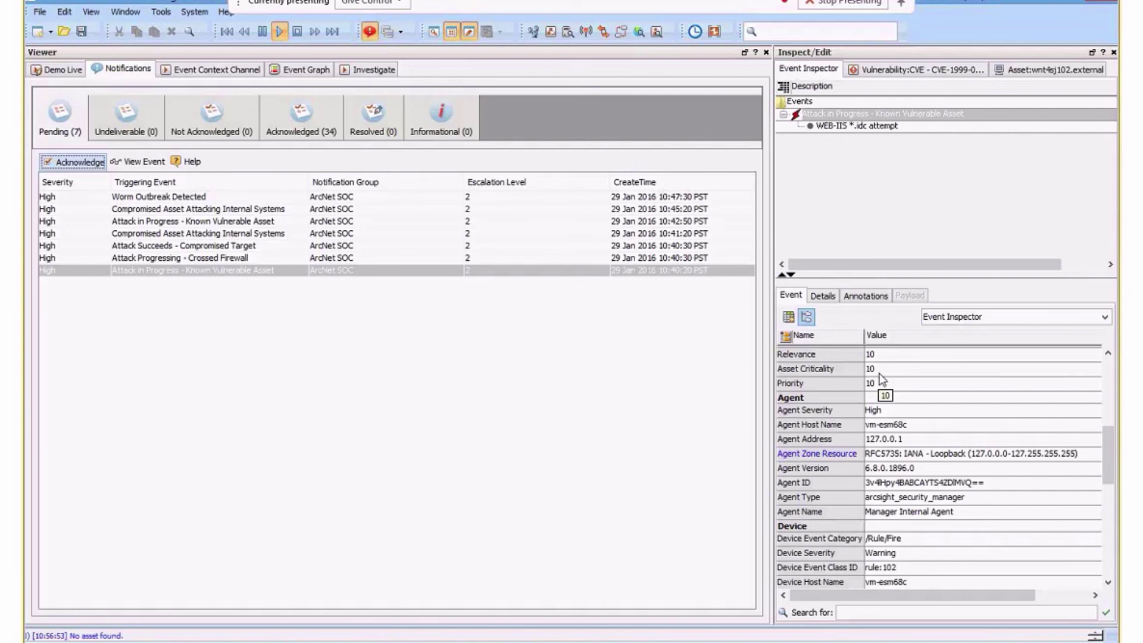
- Show the Vulnerability:CVE-1999-0874 record, then bring the Event Graph back in the Viewer
{"action": "left_click", "coordinate": [908, 70]}
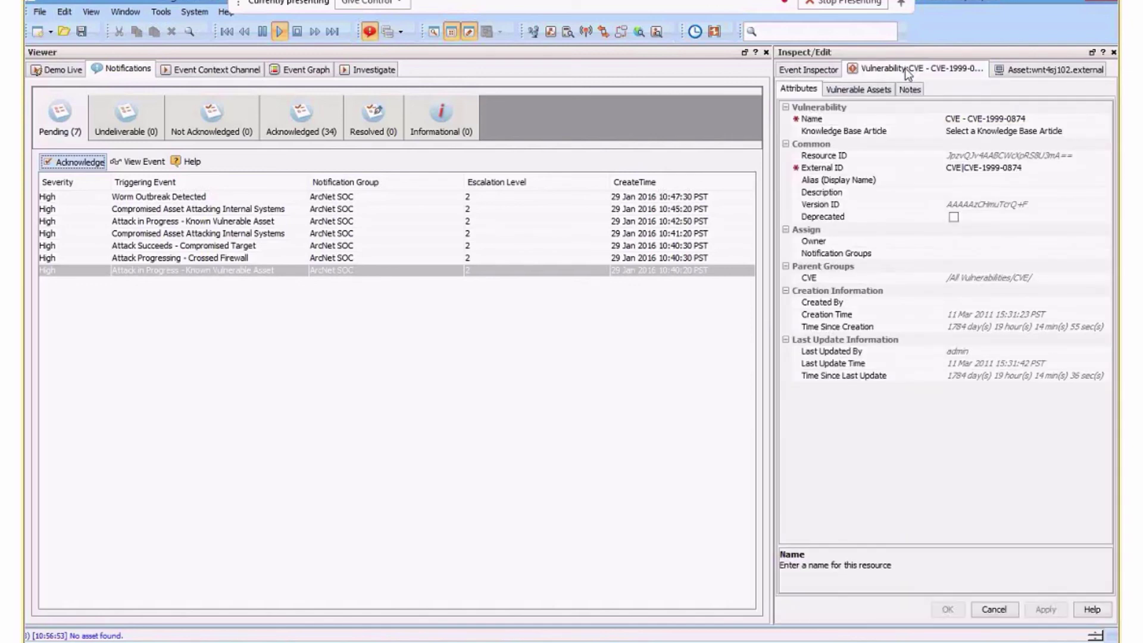
{"action": "left_click", "coordinate": [391, 70]}
{"action": "left_click", "coordinate": [306, 69]}
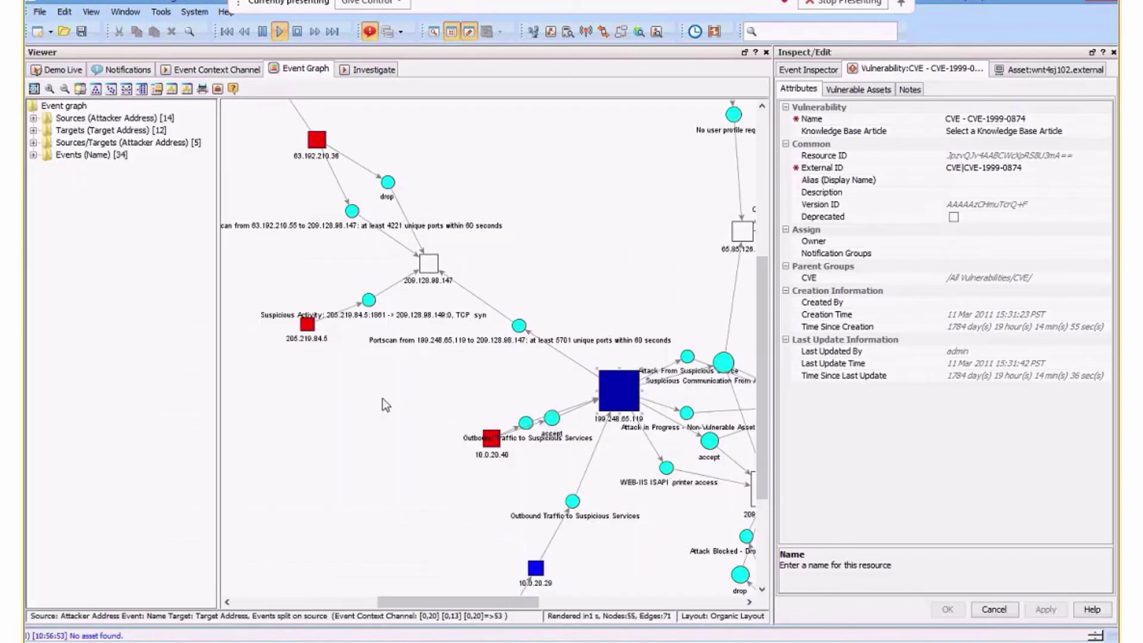